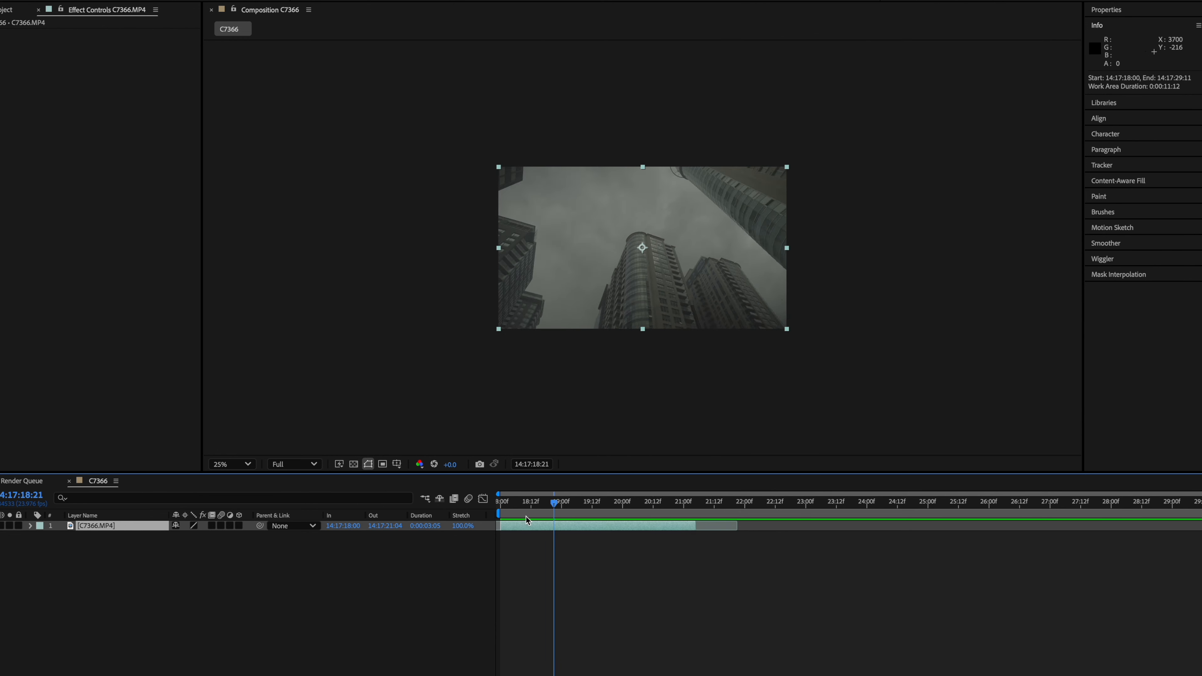
- Duplicate the footage layer and rename the copy Key
click(115, 528)
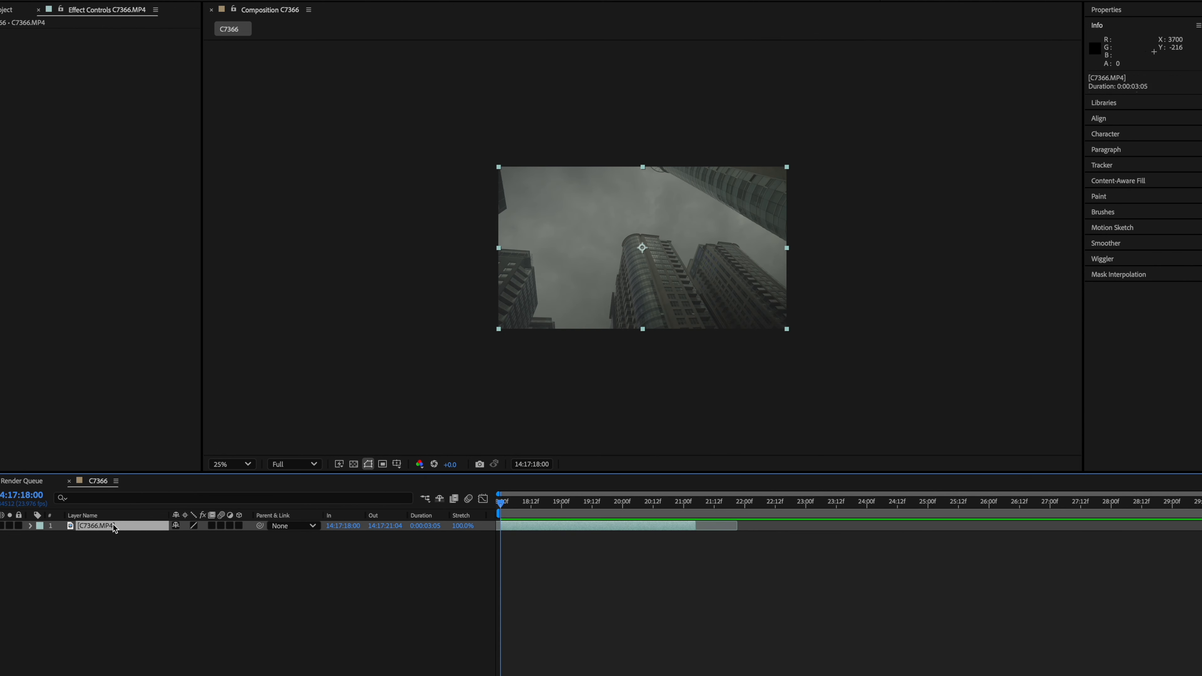
key(super+d)
right_click(99, 529)
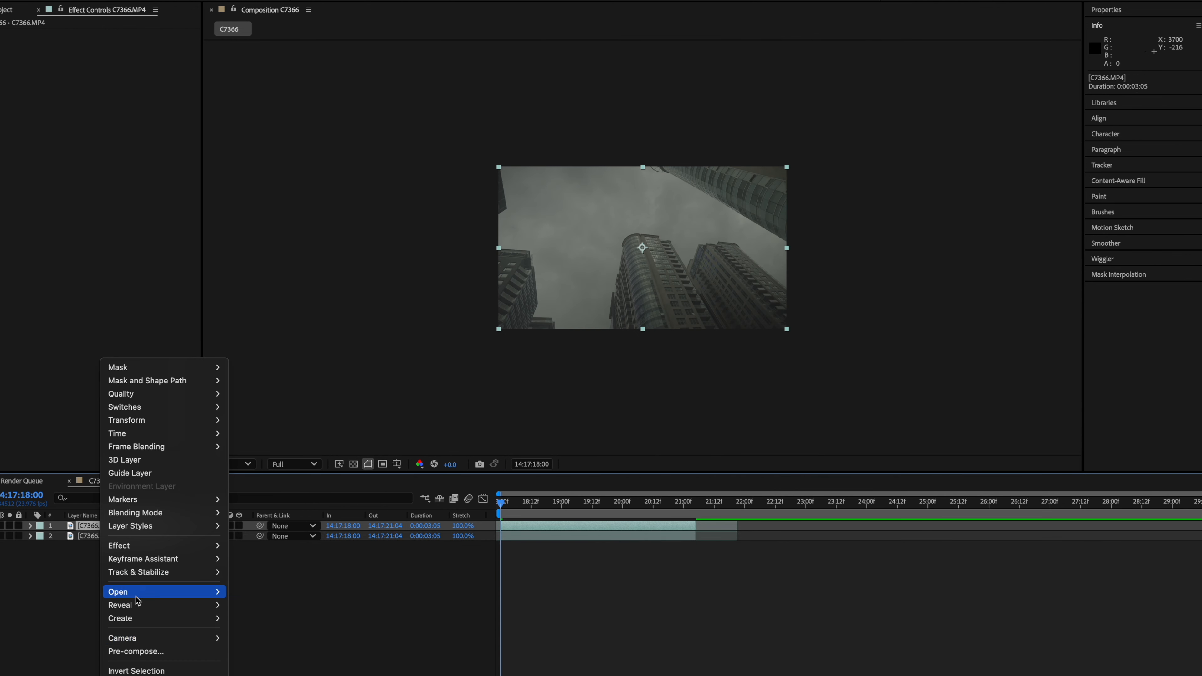
key(Escape)
key(Return)
text(Key)
key(Return)
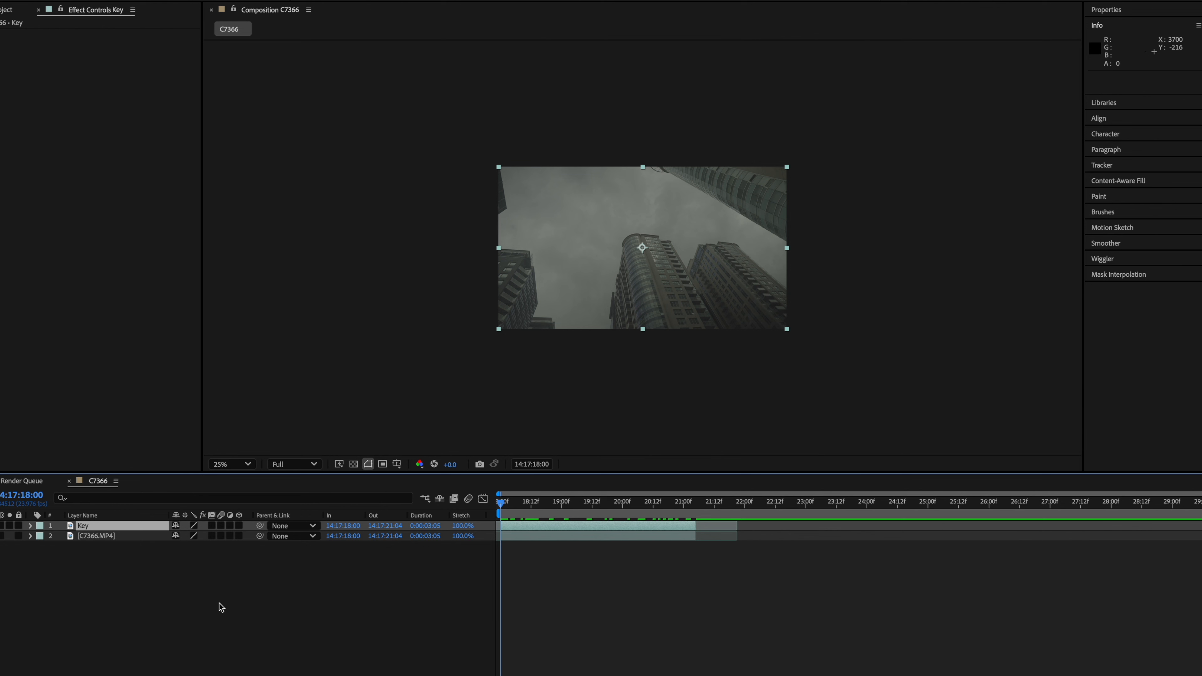
- Apply the Extract effect to the Key layer
key(ctrl+space)
text(extr)
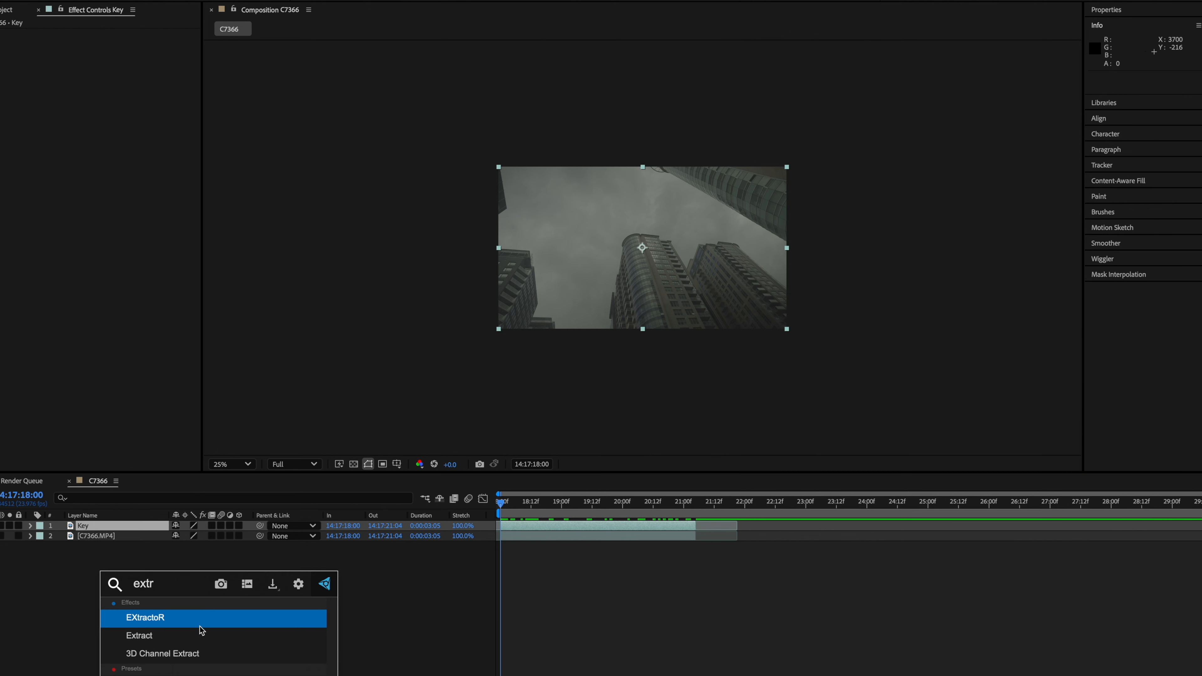
key(Return)
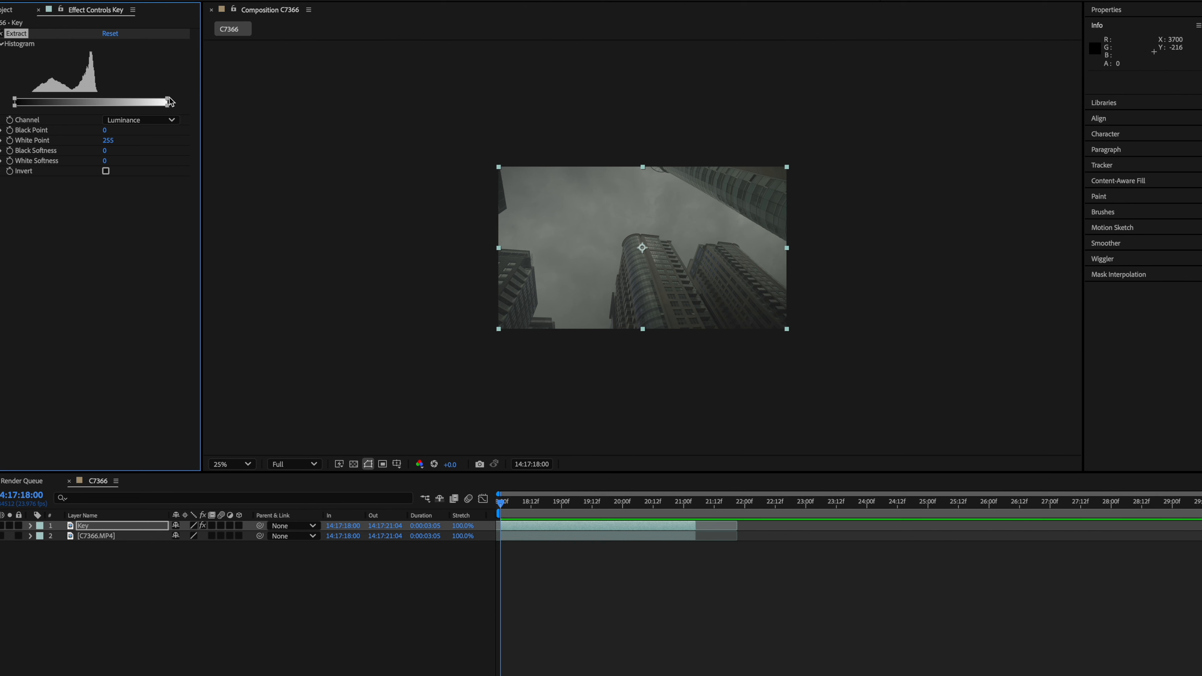
- Set the Extract White Point to 119 and White Softness to 11 to isolate the sky
drag(167, 100, 86, 102)
key(period)
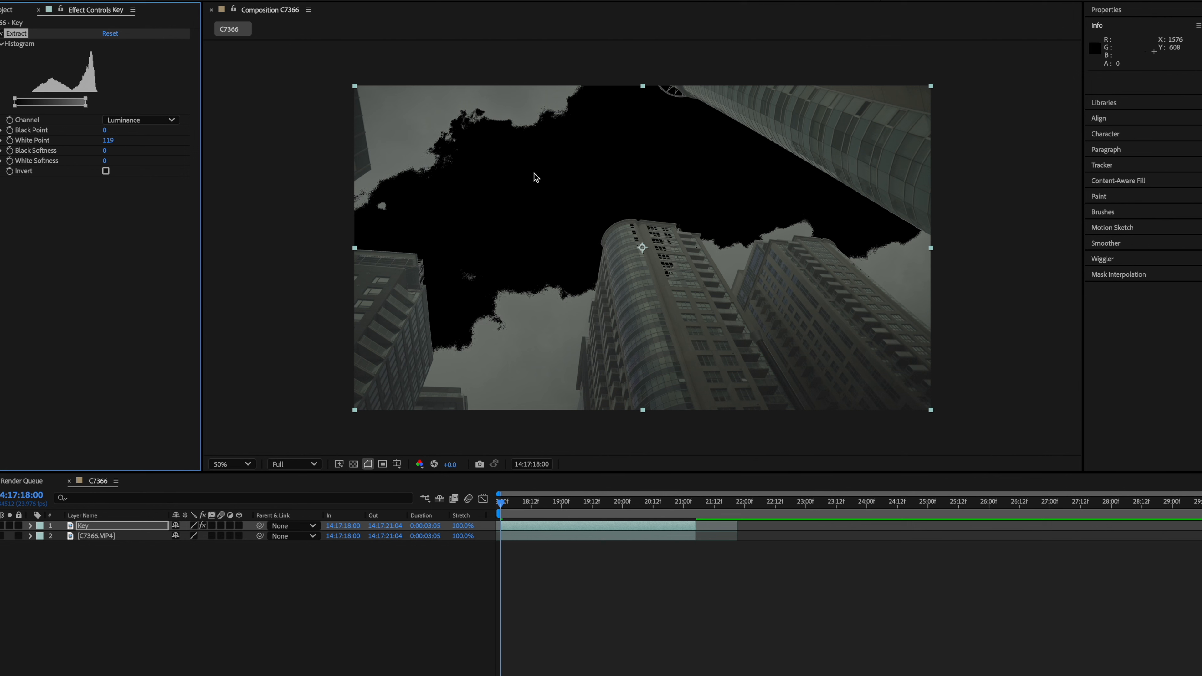
drag(87, 108, 93, 107)
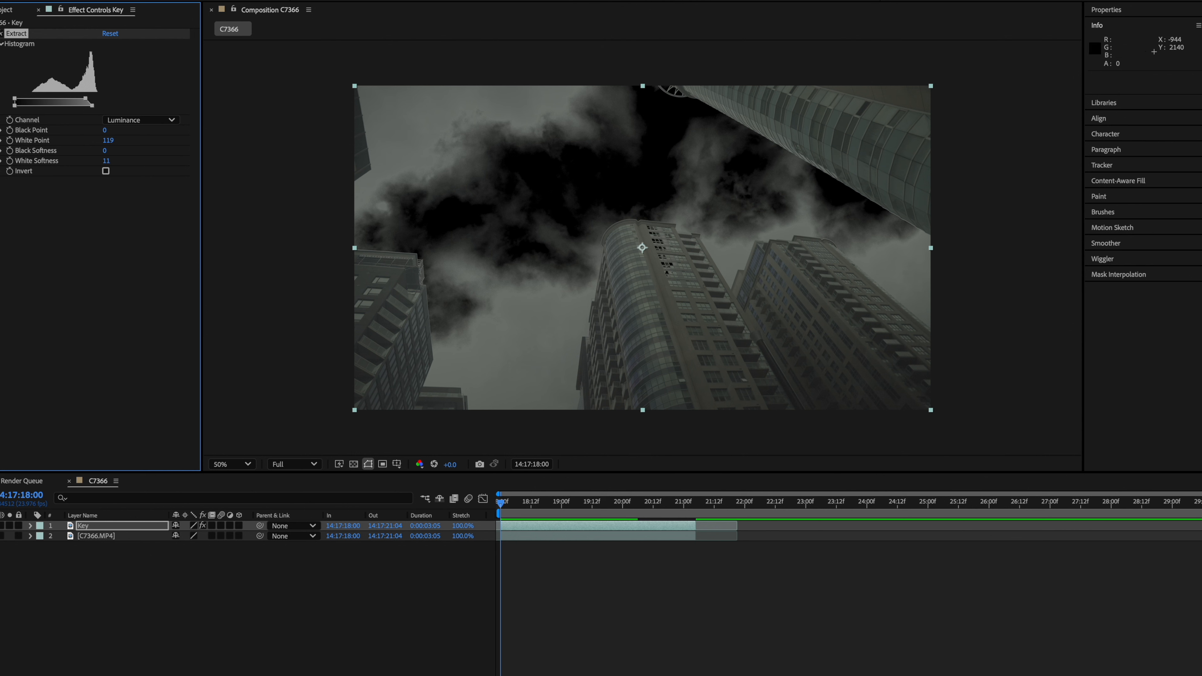
- Move the Key layer beneath the original footage layer
click(0, 526)
drag(79, 527, 82, 546)
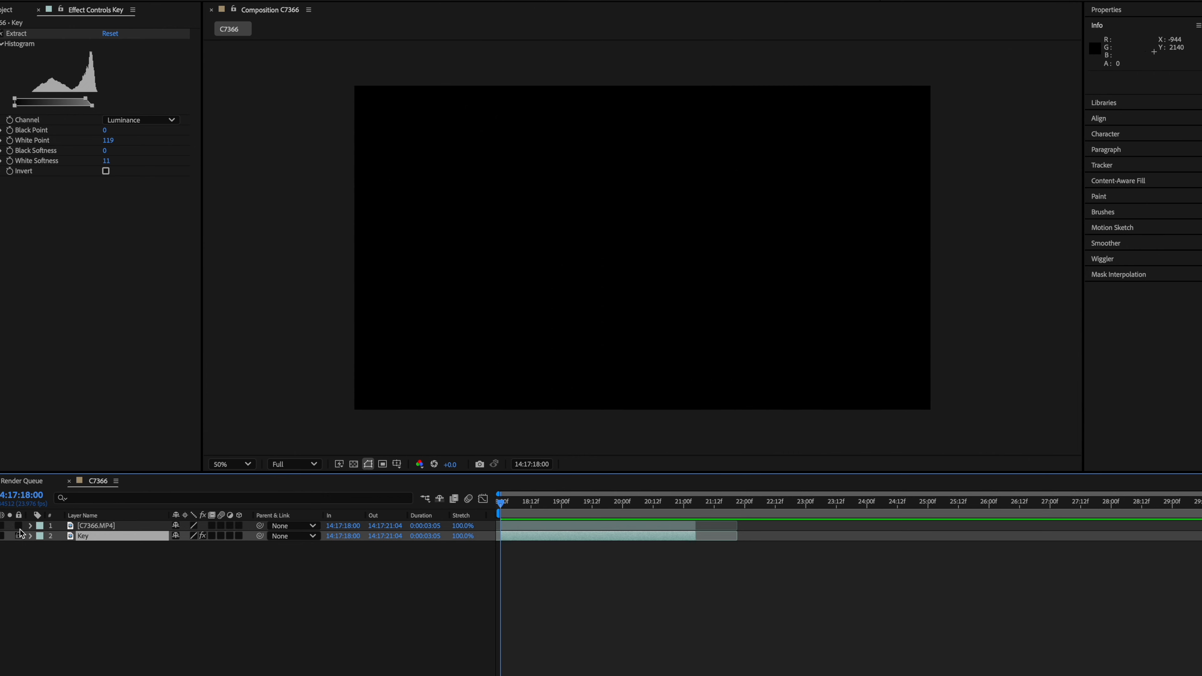
click(0, 528)
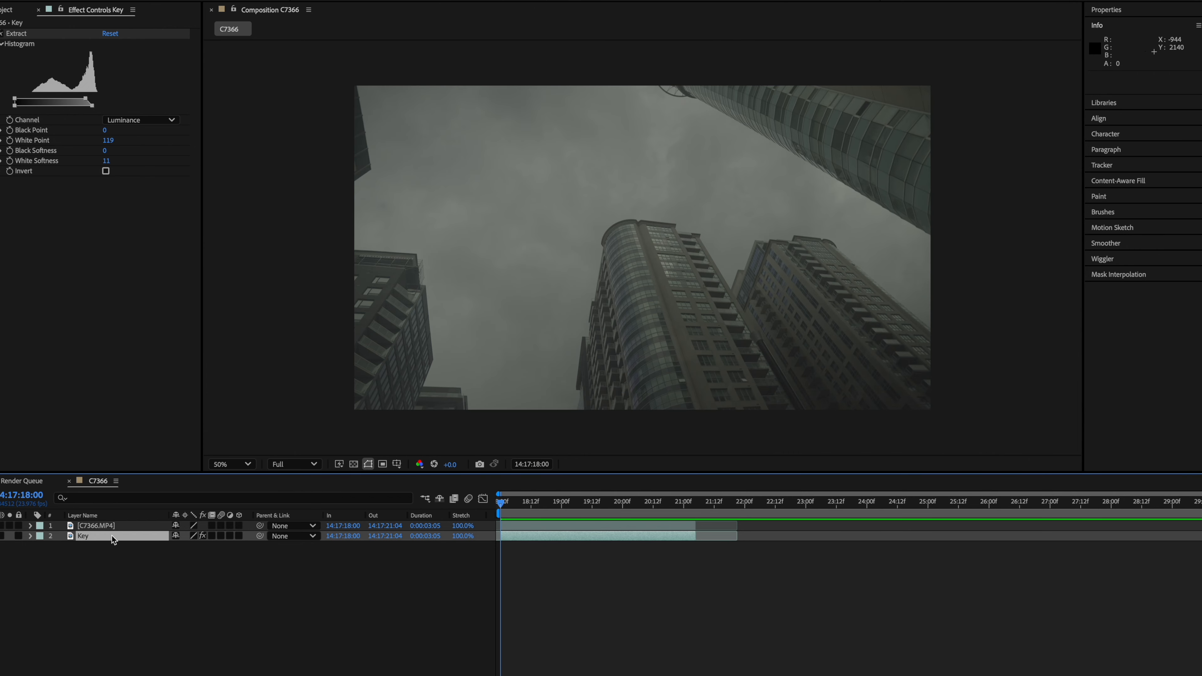
- Apply Track Camera to the Key layer and accept the precomposition warning
right_click(513, 538)
mouse_move(592, 571)
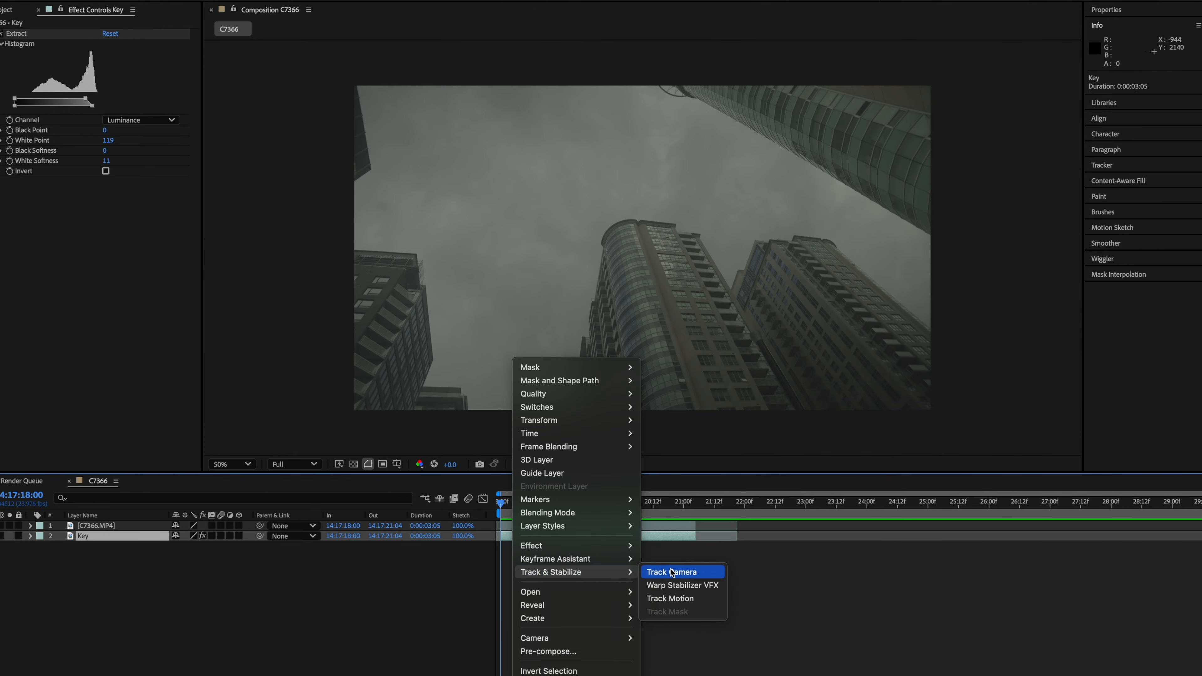
click(672, 572)
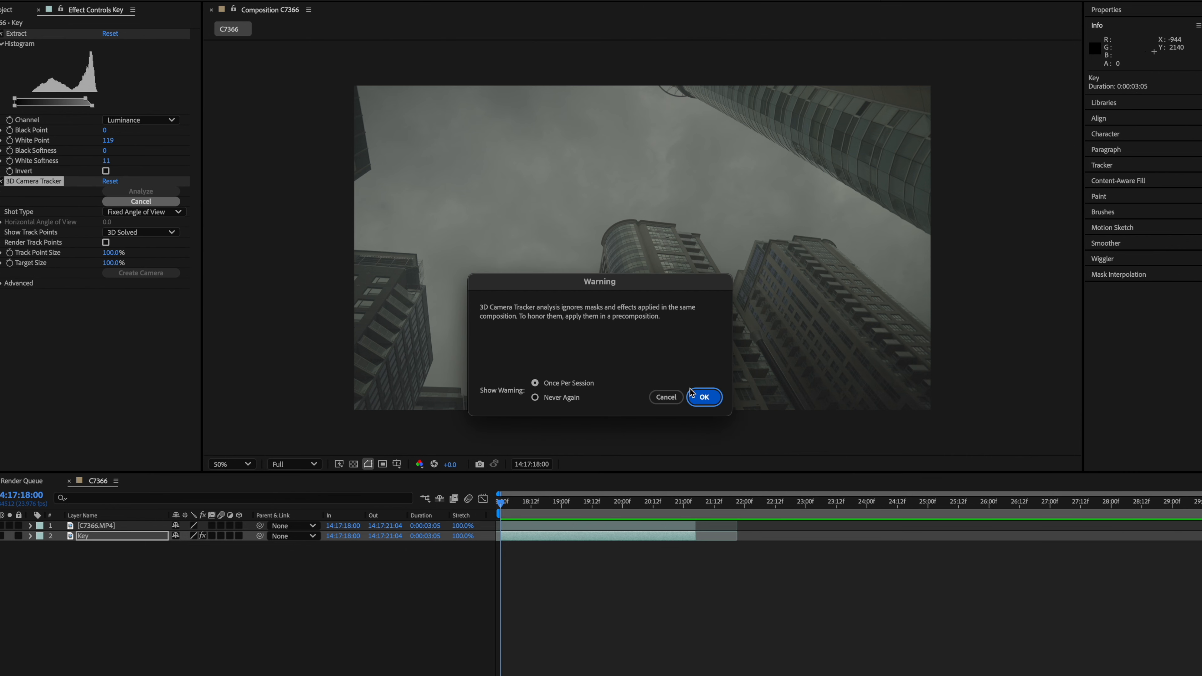
click(705, 397)
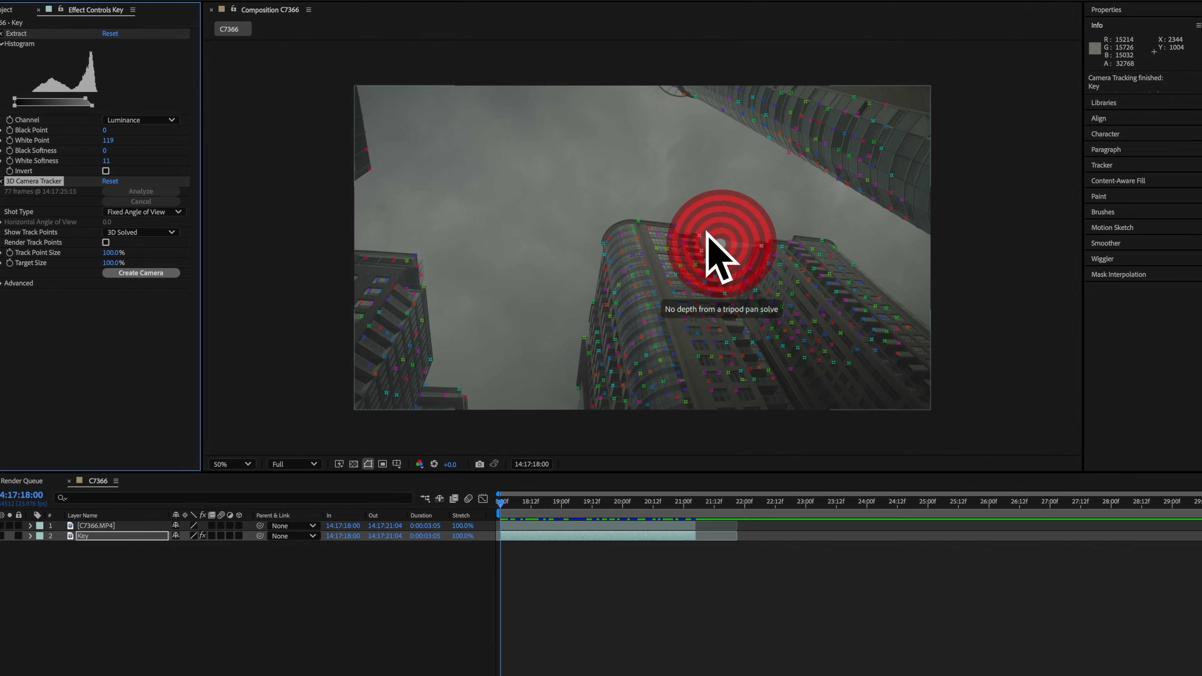
- Select track points on the central building and create a solid and camera from them
mouse_move(672, 197)
mouse_down()
mouse_move(596, 208)
mouse_move(740, 197)
mouse_up()
right_click(642, 276)
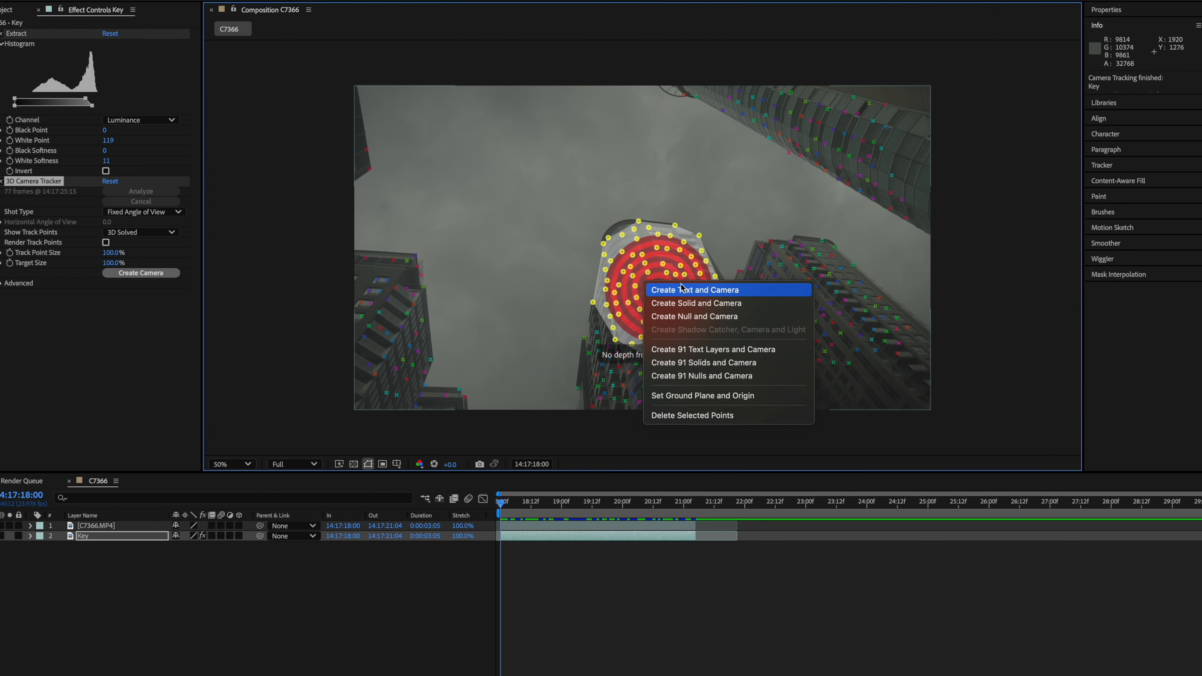
click(696, 303)
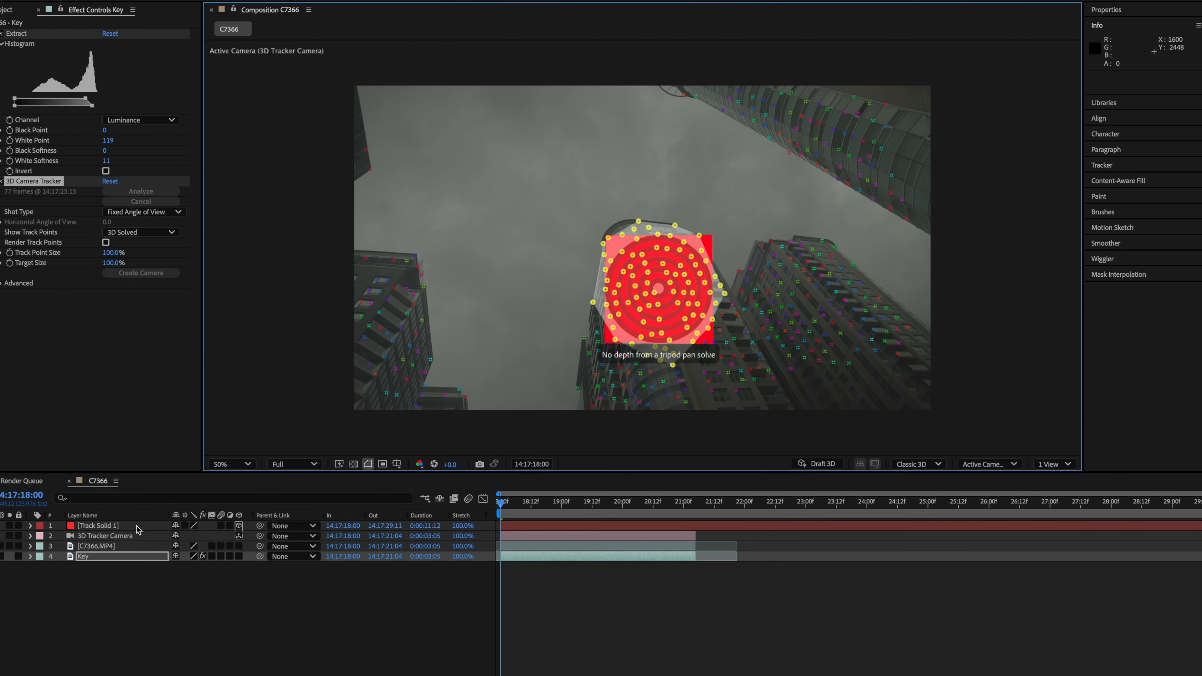
- Hide the track solid and move it to the bottom of the layer stack, with the footage on top
click(117, 527)
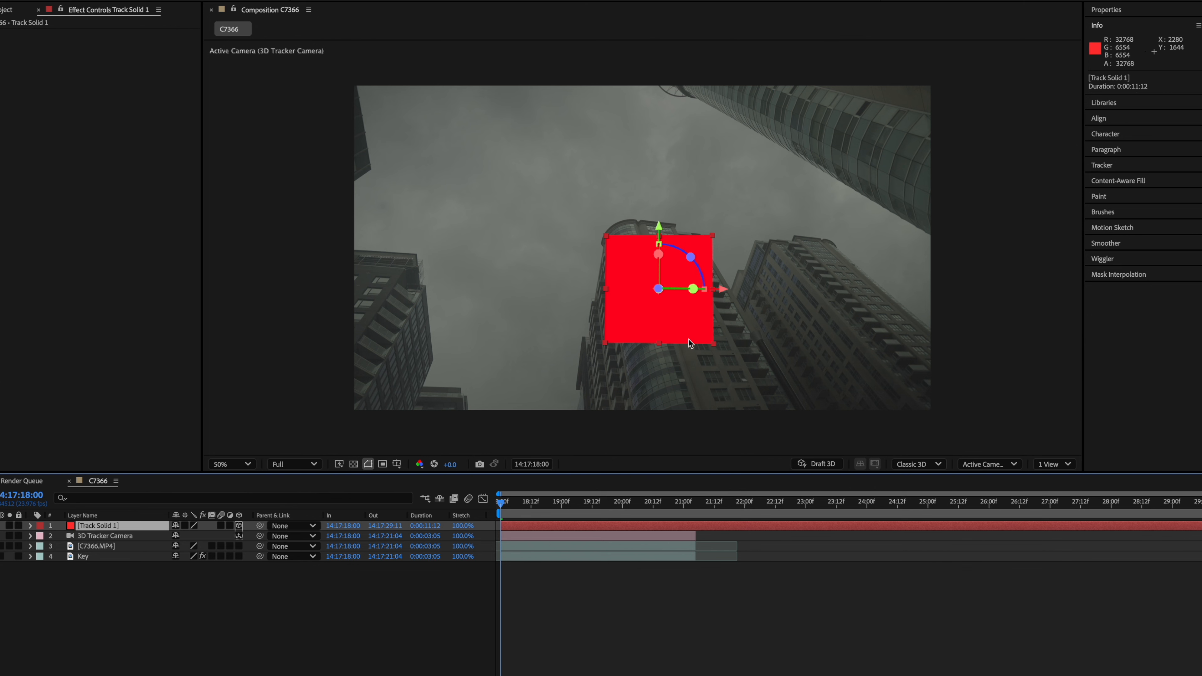
click(9, 526)
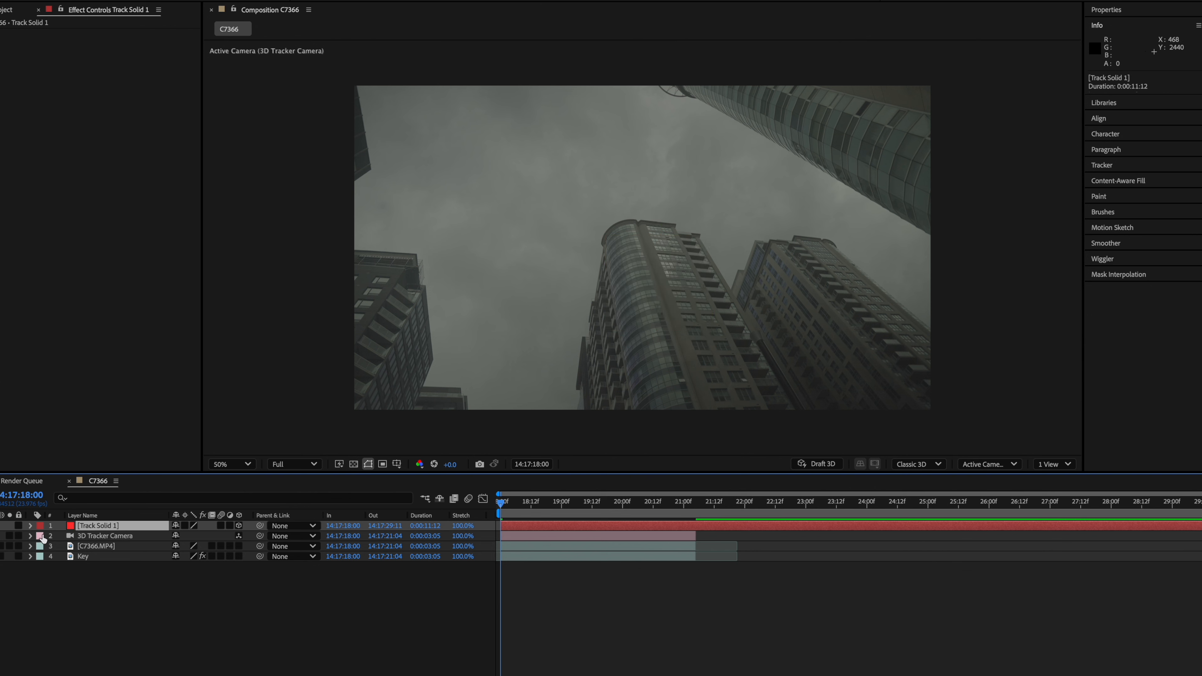
drag(88, 529, 108, 543)
click(119, 532)
click(107, 529)
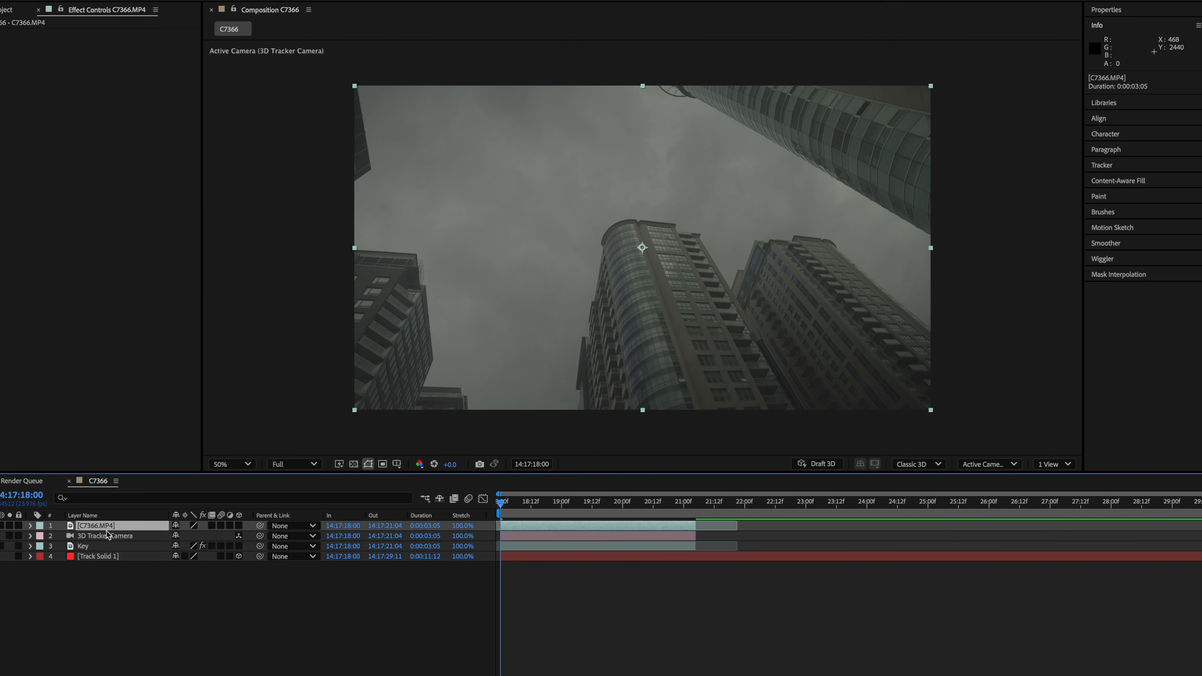
- Add the Meteors-06.mov clip from the project to the composition
click(6, 11)
drag(34, 133, 635, 196)
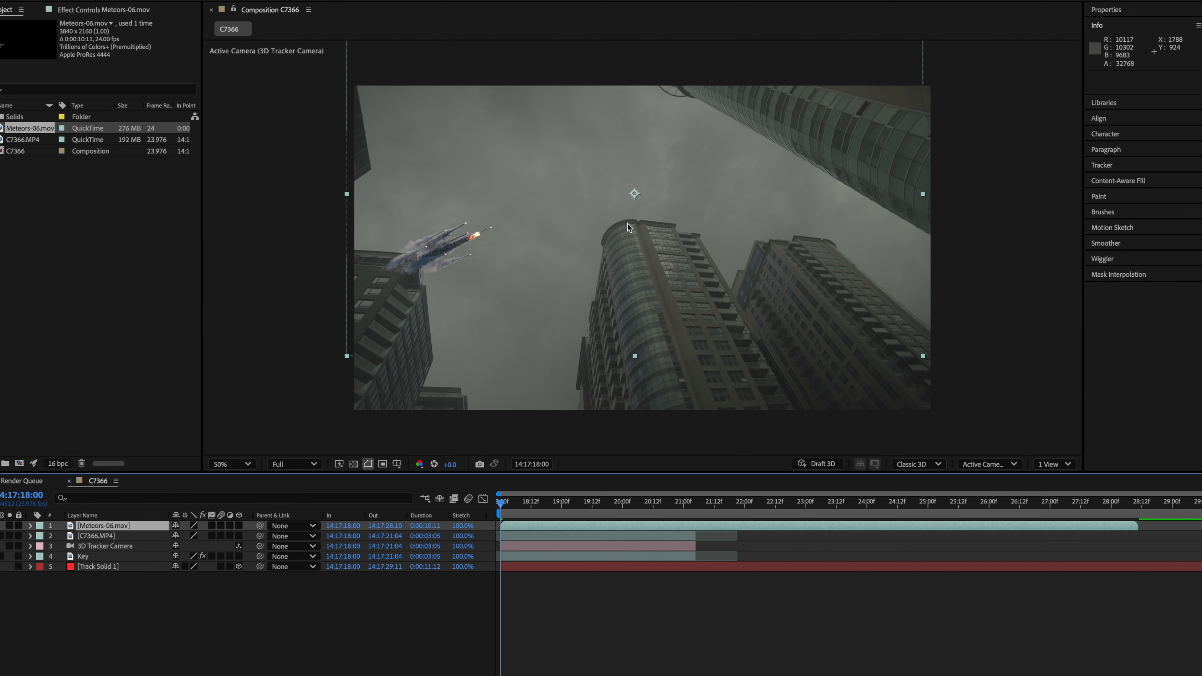
click(637, 199)
drag(635, 196, 435, 253)
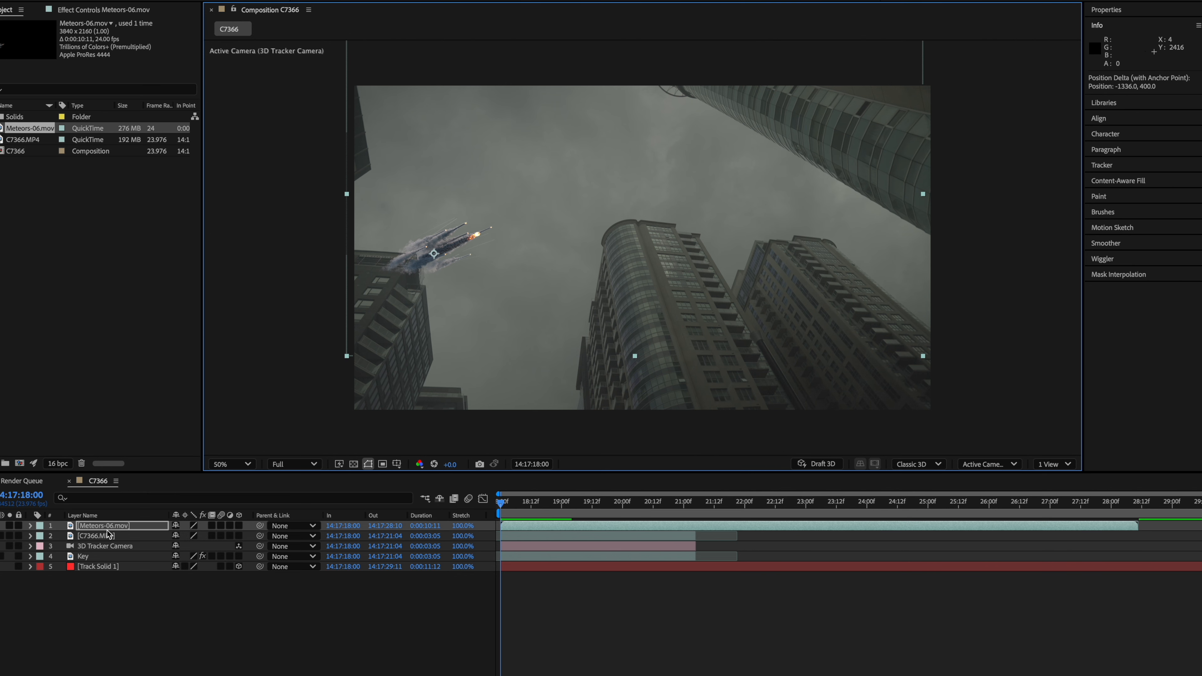
- Make the meteors layer 3D and paste the track solid's position onto it
click(239, 526)
click(113, 567)
key(p)
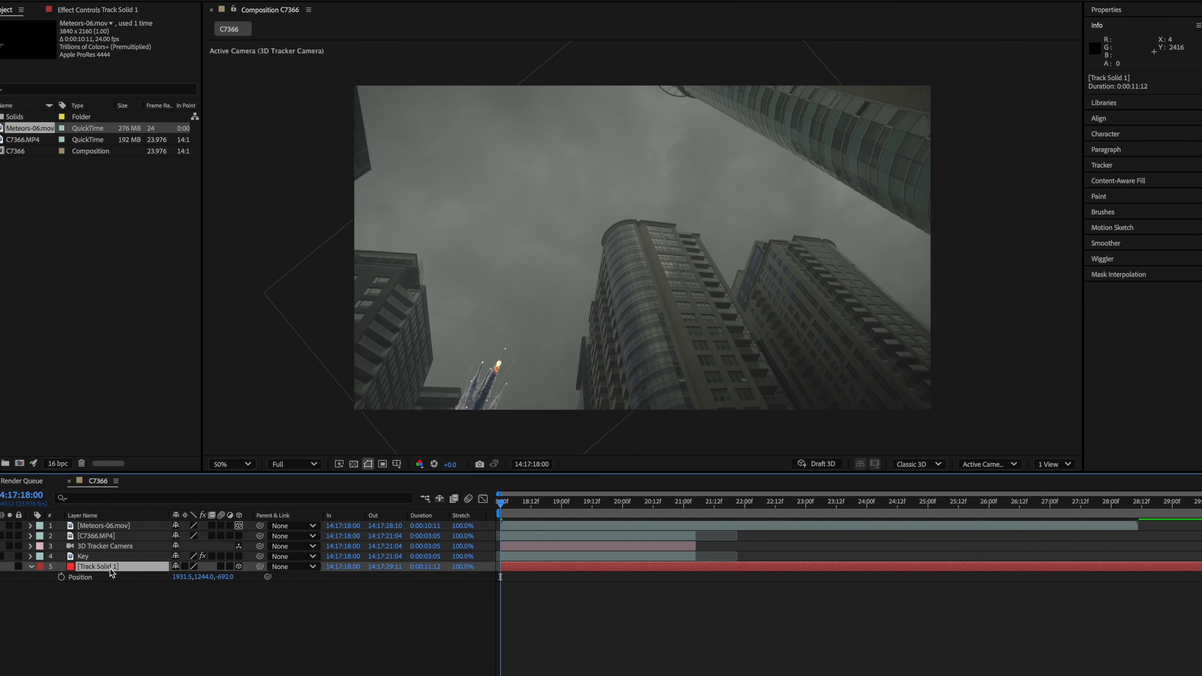
click(104, 577)
key(ctrl+c)
click(118, 526)
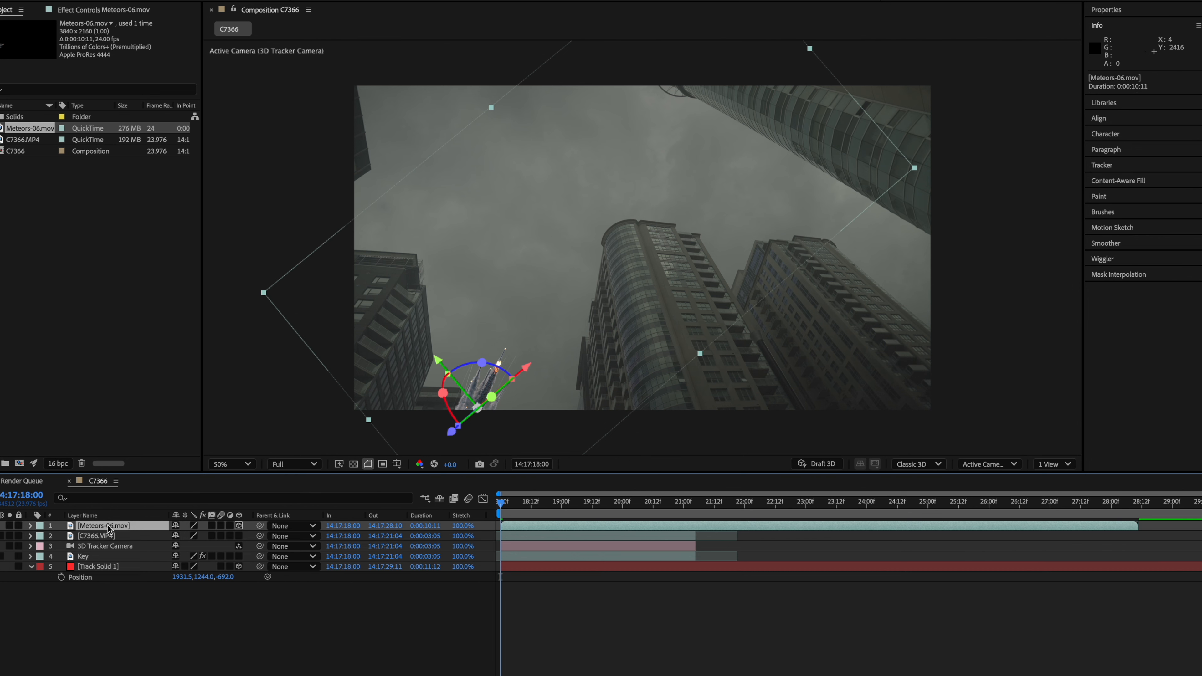
key(ctrl+v)
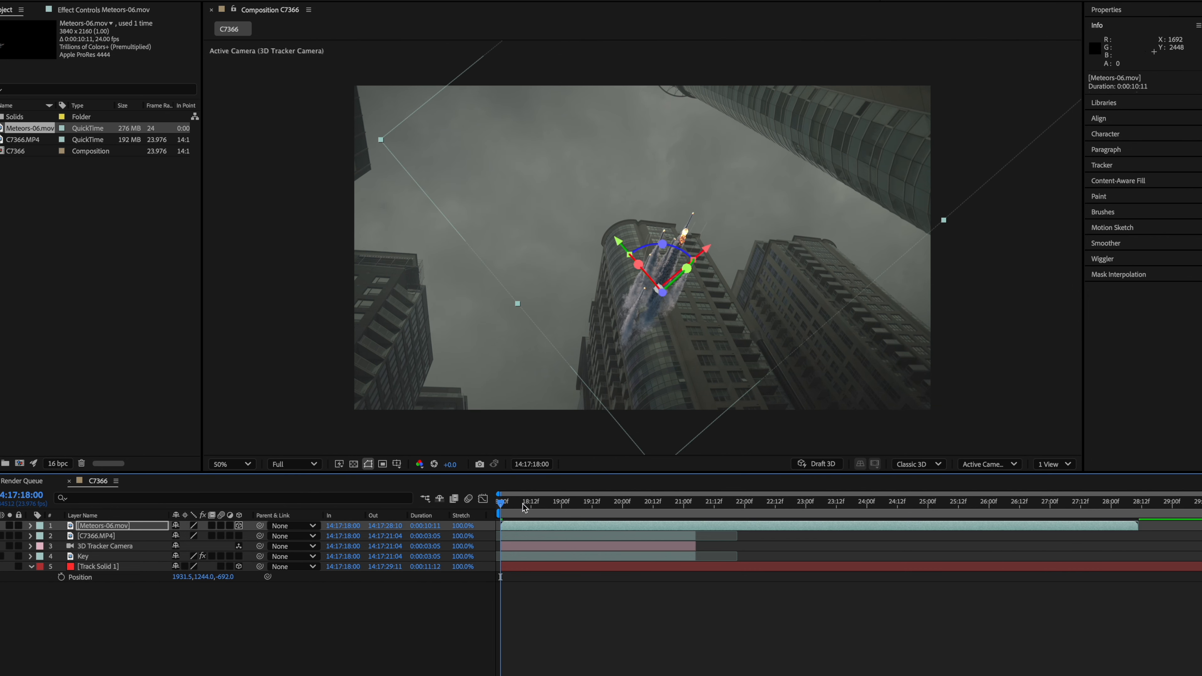
- Move the meteors layer up into the sky above the buildings
drag(525, 502, 501, 504)
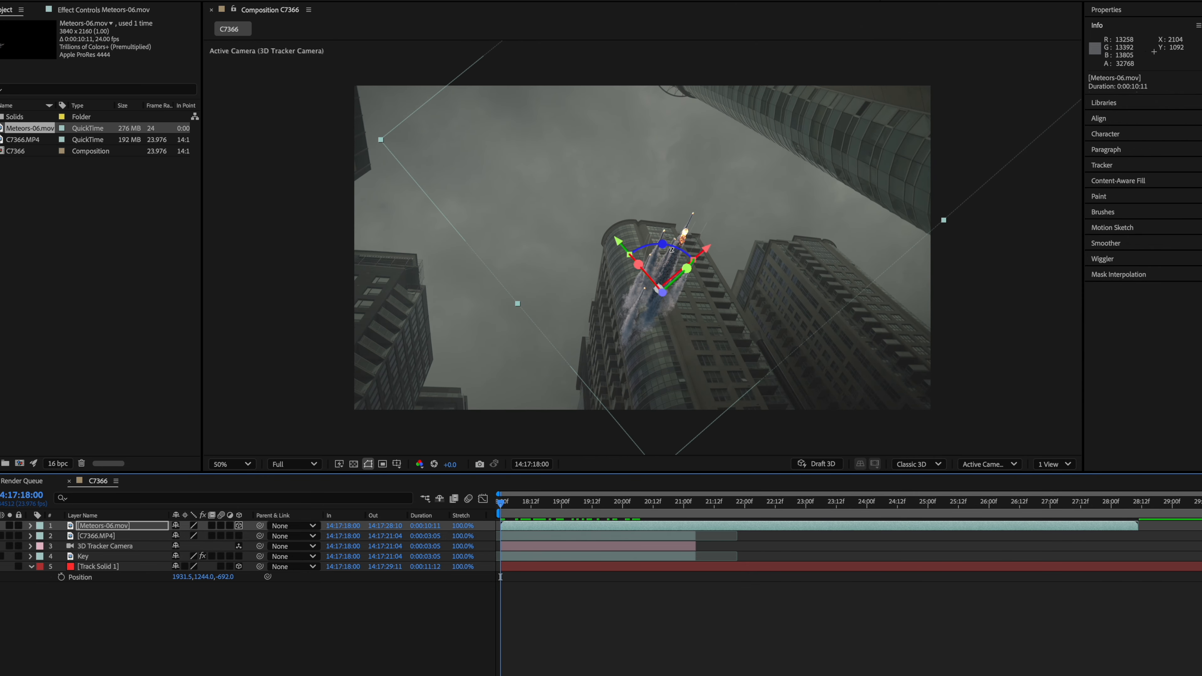
drag(671, 247, 657, 143)
drag(724, 167, 635, 174)
- Scale the meteors layer to 230% and rotate its orientation to about 51.7°
key(s)
drag(192, 541, 197, 536)
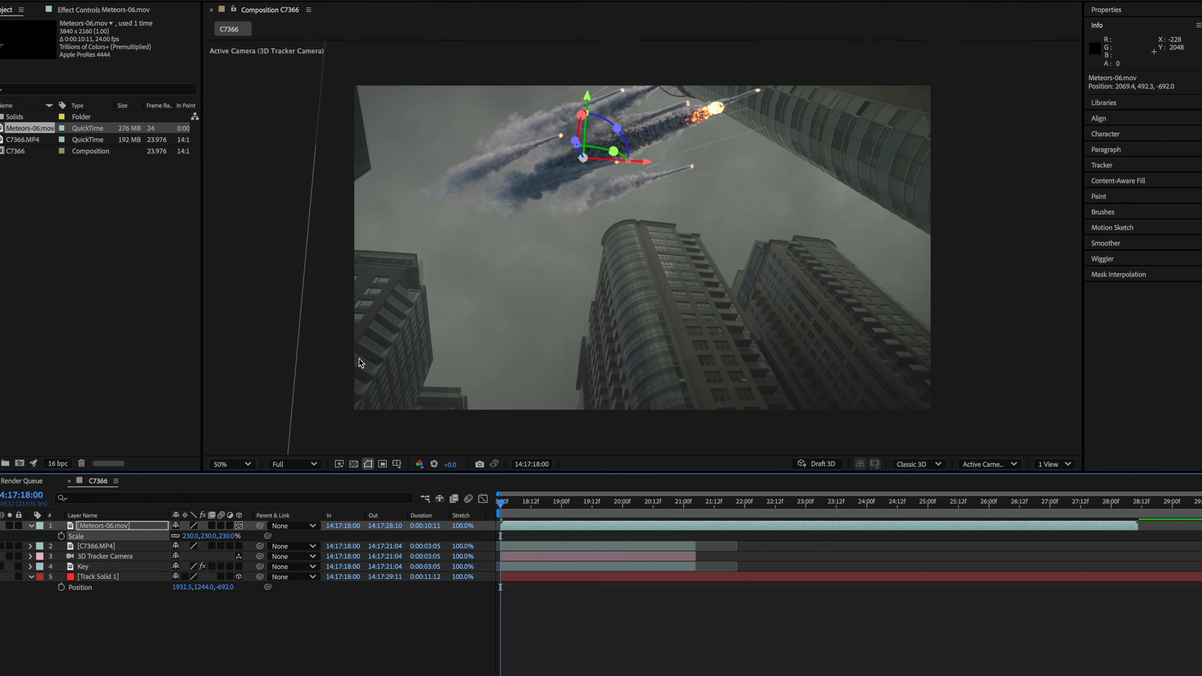
drag(655, 144, 561, 129)
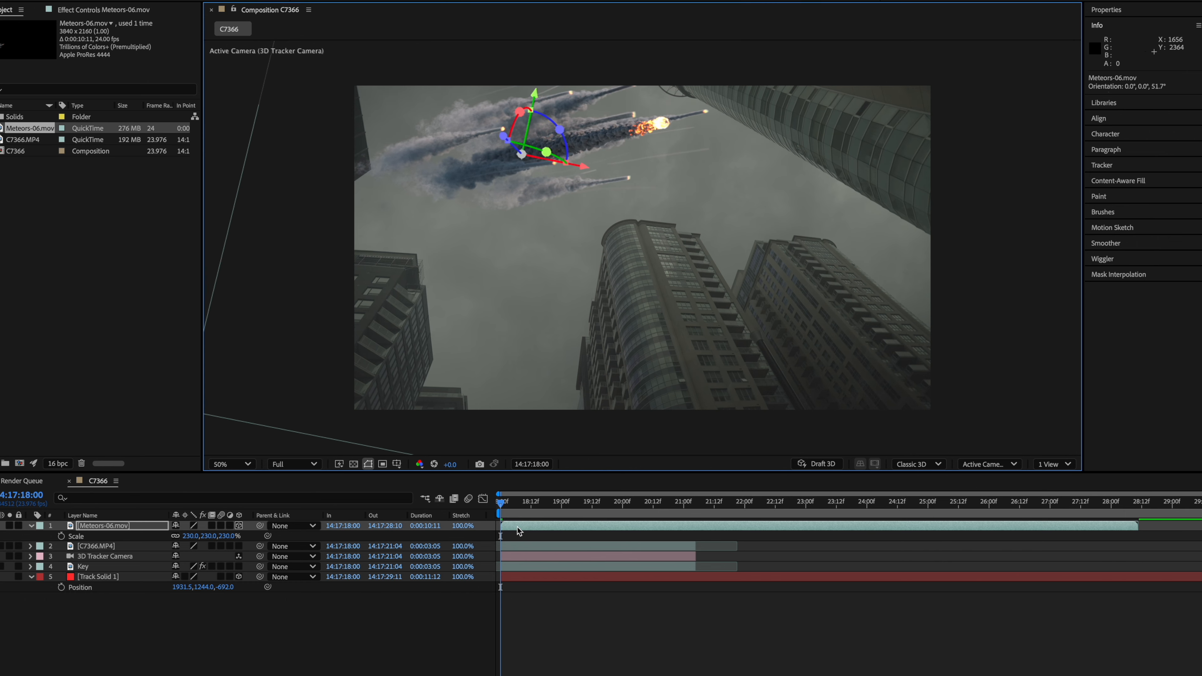
- Preview the shot and rotate the meteors layer's orientation to about 42.7°
key(space)
key(space)
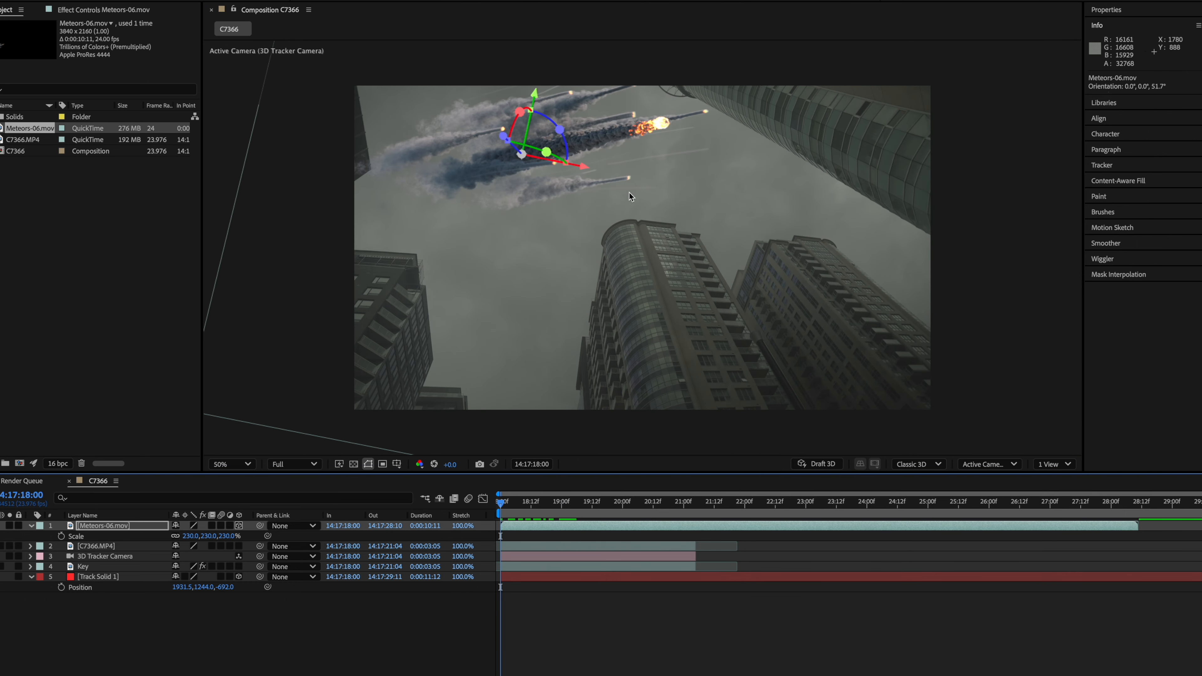
drag(531, 107, 547, 160)
- Move the meteors layer further left to about 1533, 248, -692, checking a later frame
click(554, 504)
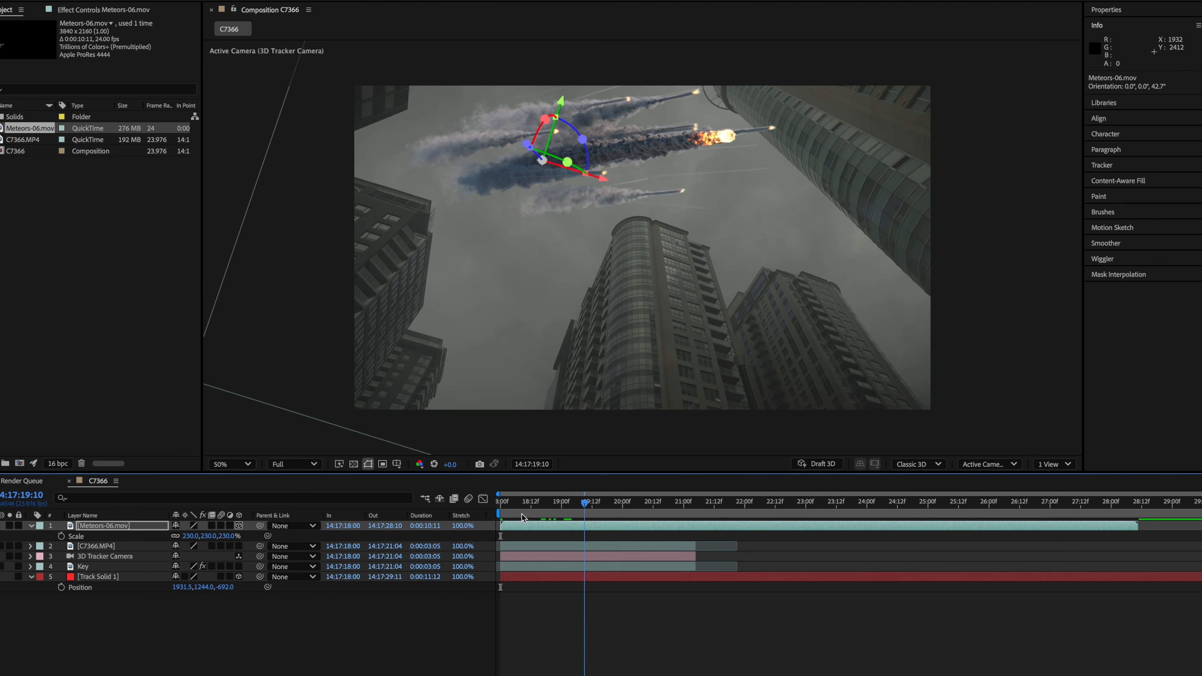
drag(556, 509, 474, 514)
drag(570, 193, 536, 196)
click(550, 504)
drag(552, 508, 500, 510)
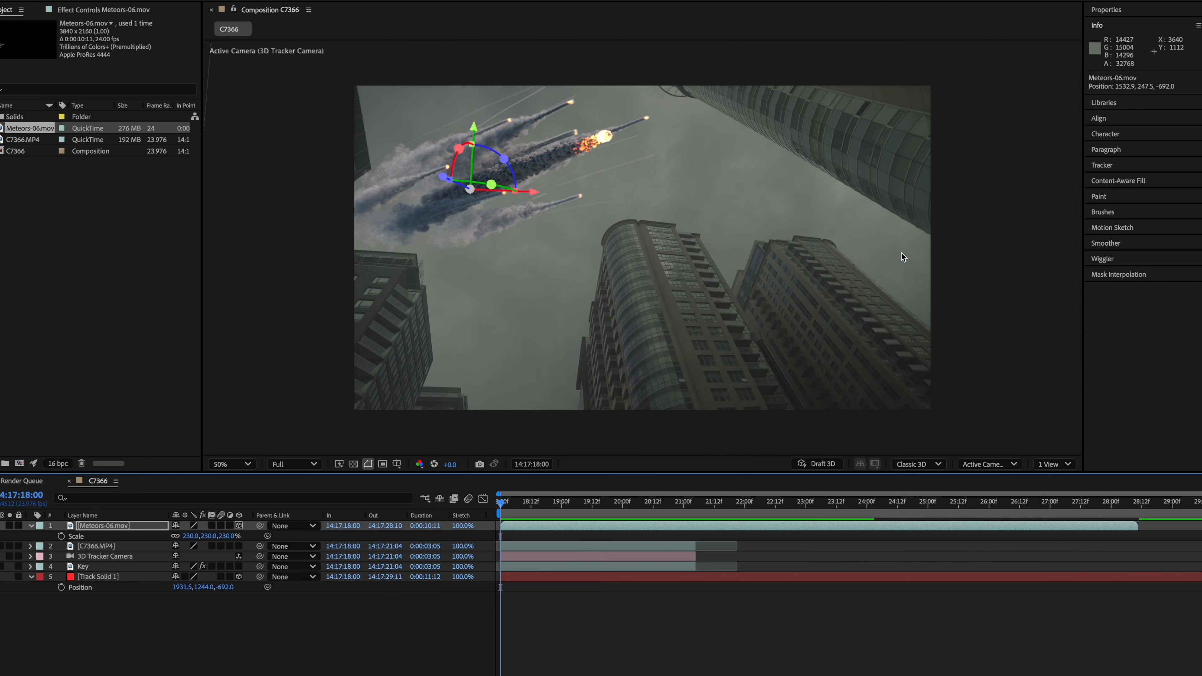
- Apply Levels to the meteors layer and raise Output Black to 4240.6
key(ctrl+space)
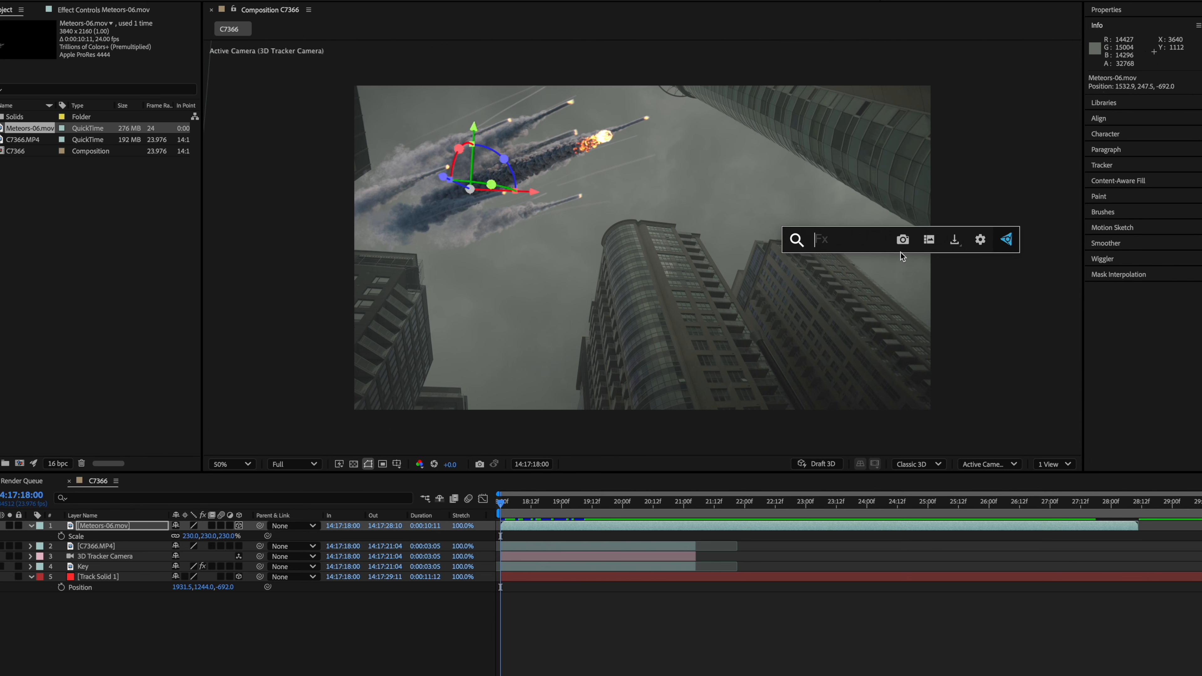
text(levels)
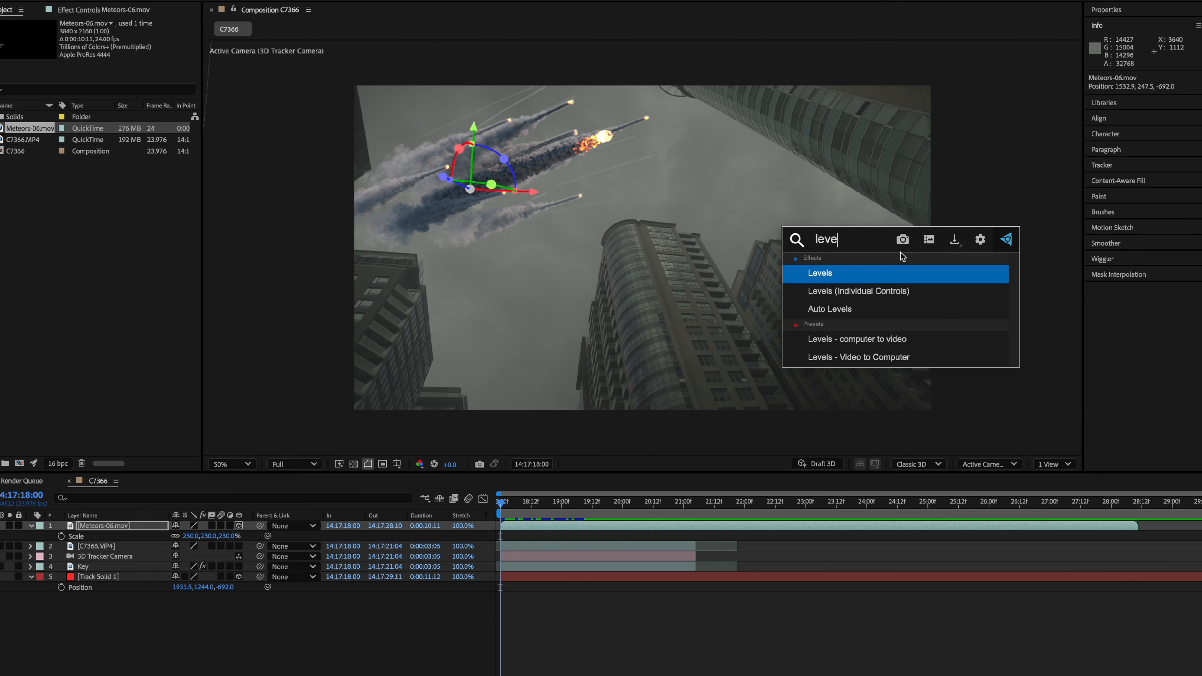
key(Return)
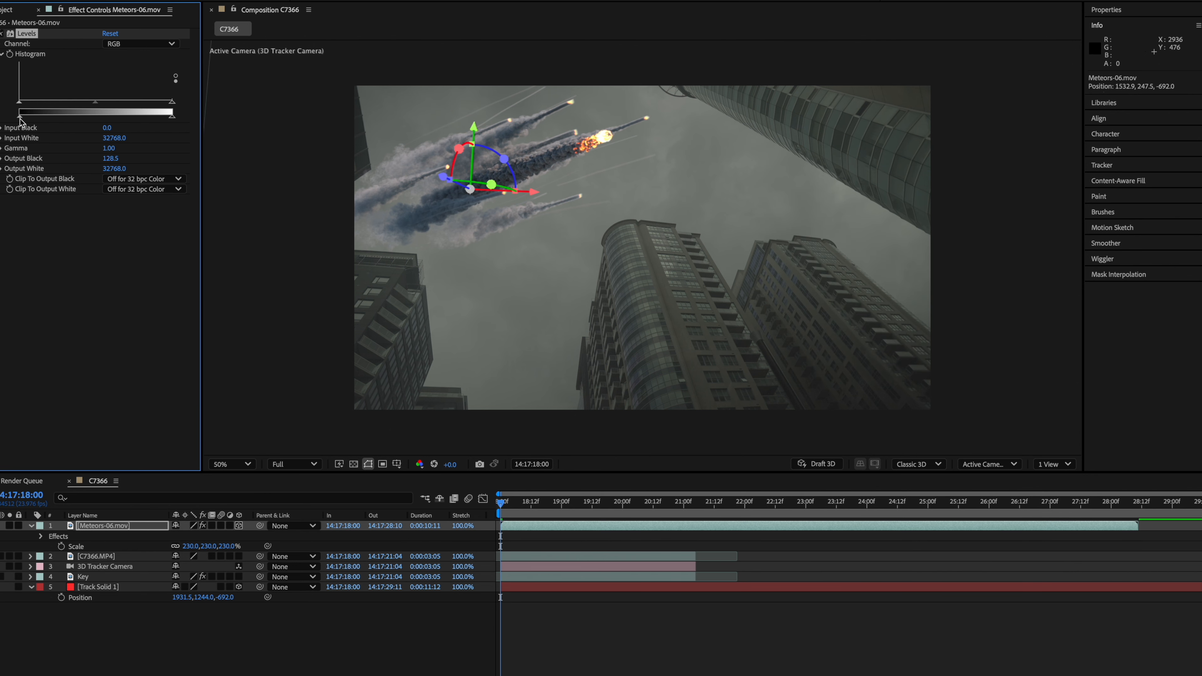
drag(19, 115, 39, 111)
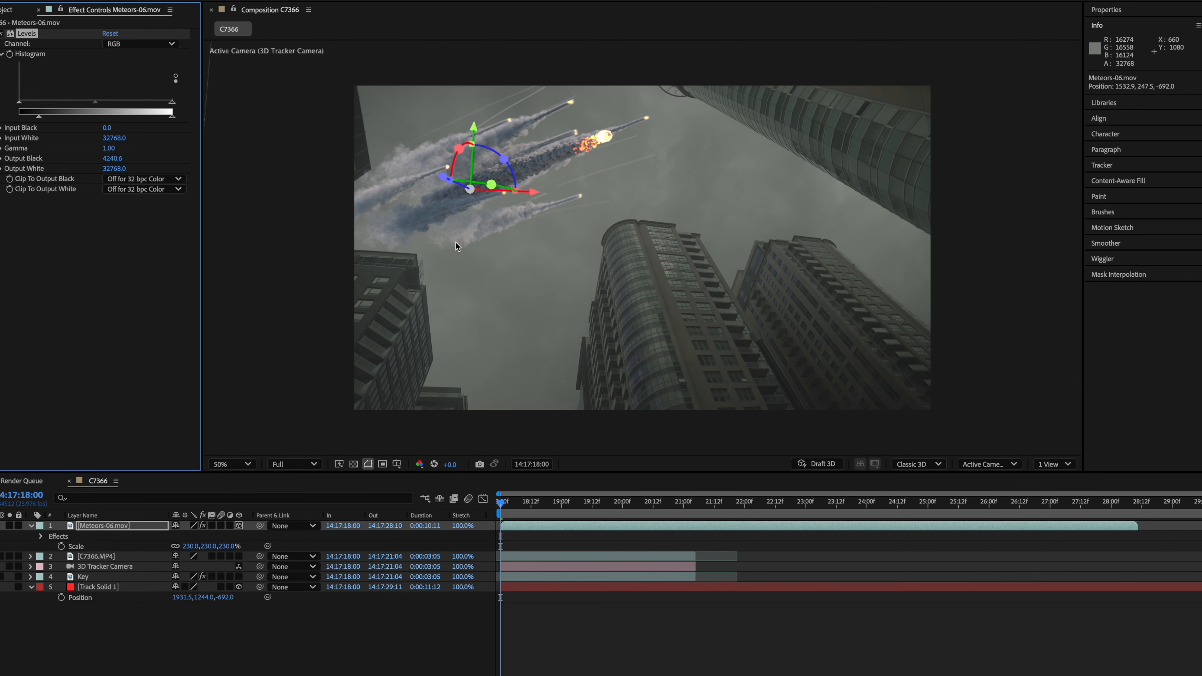
- Examine the meteor trails closely against the sky and buildings
scroll(459, 240, up, 2)
drag(491, 215, 649, 344)
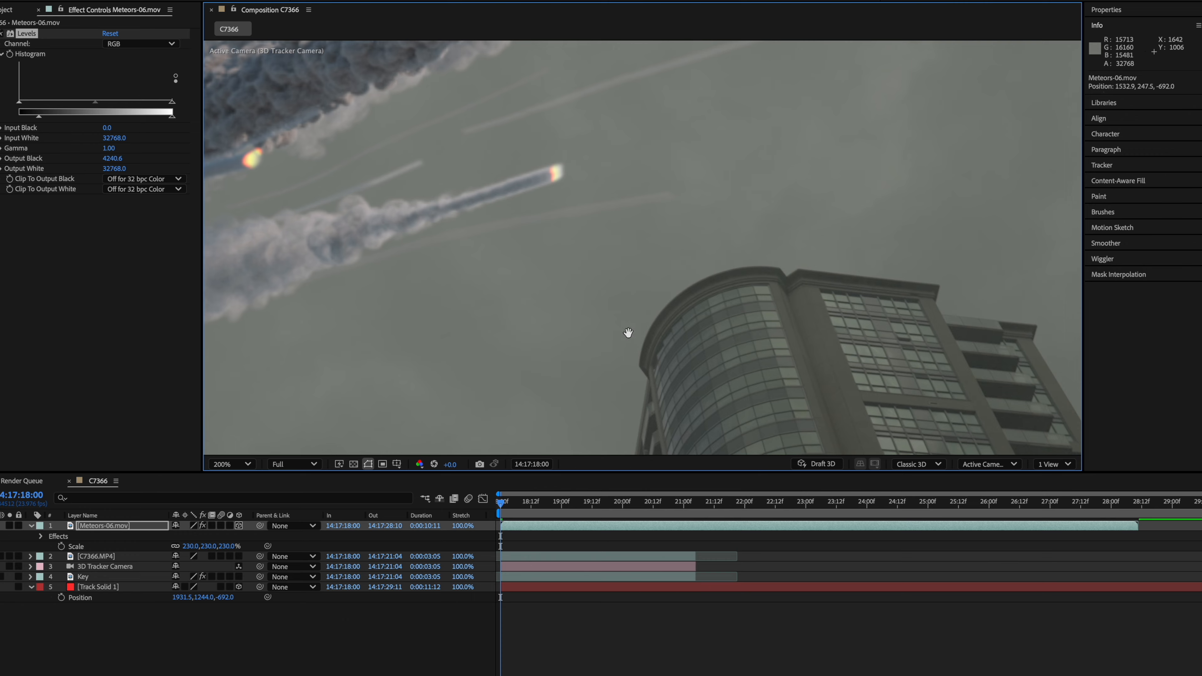
drag(1003, 376, 807, 310)
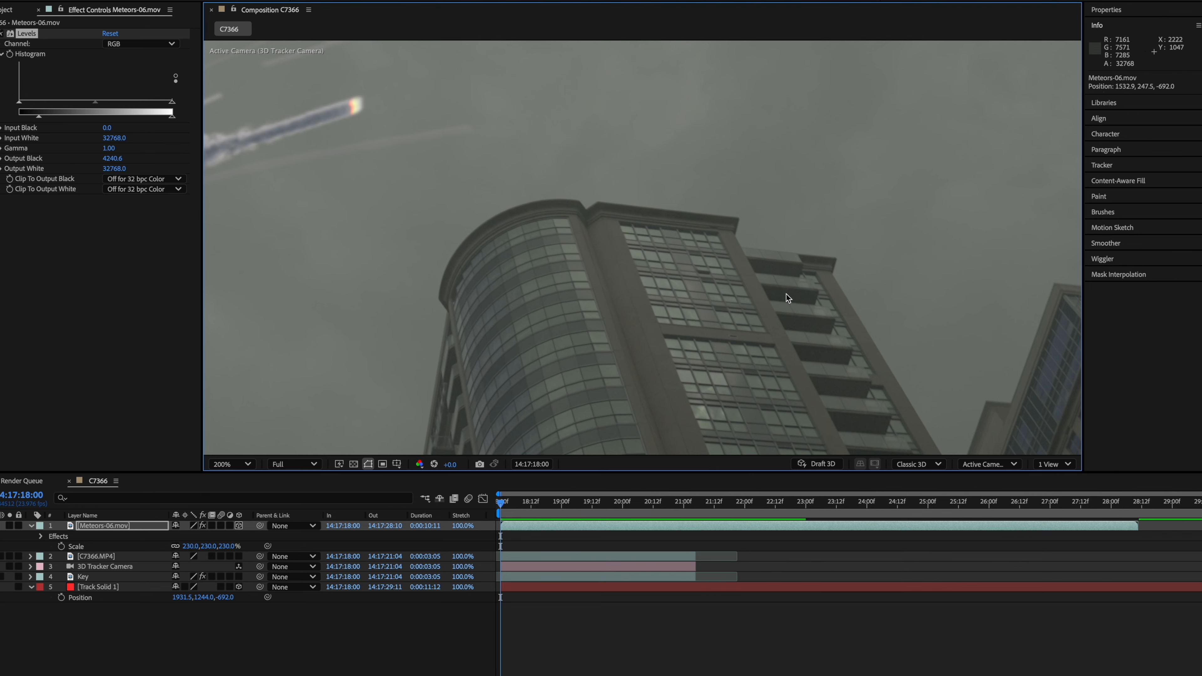
drag(390, 223, 928, 257)
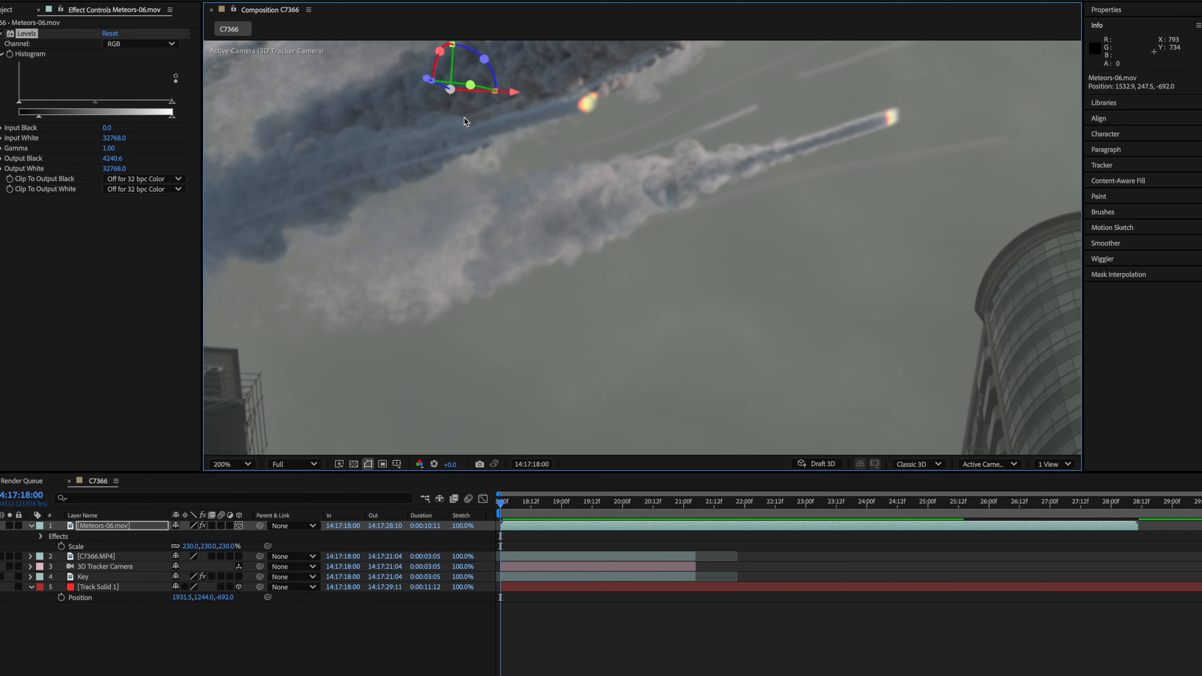
key(Return)
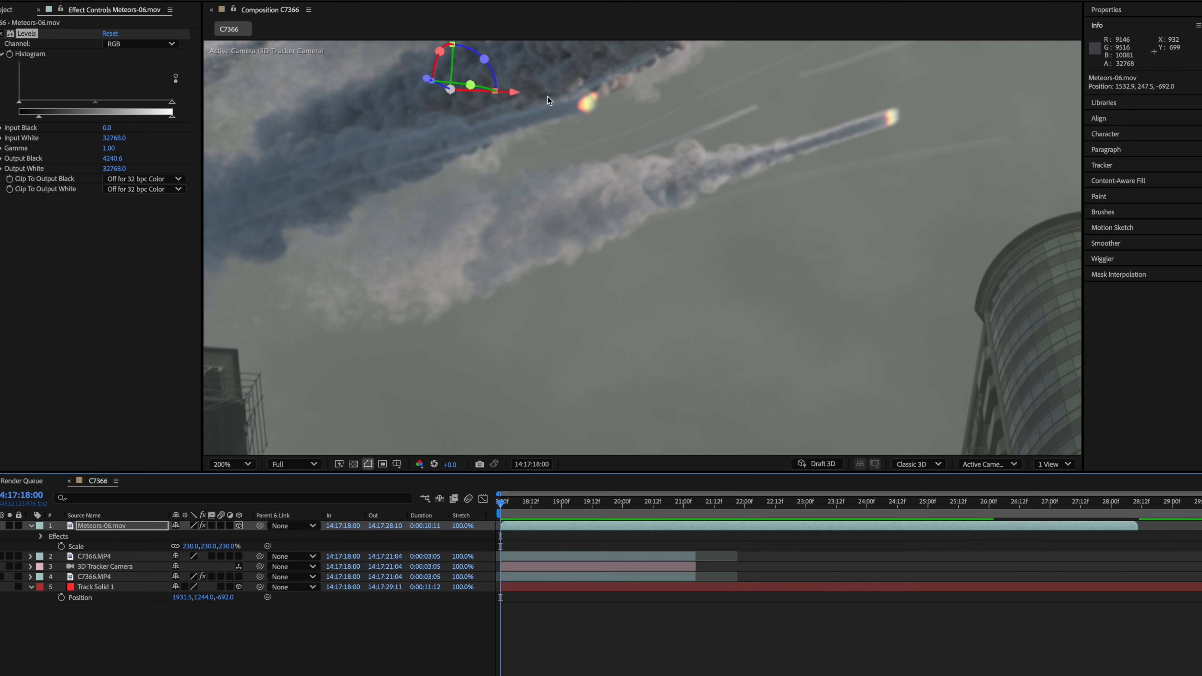
- Lower the Levels Output White on the meteors layer to 25828.9
scroll(545, 99, down, 2)
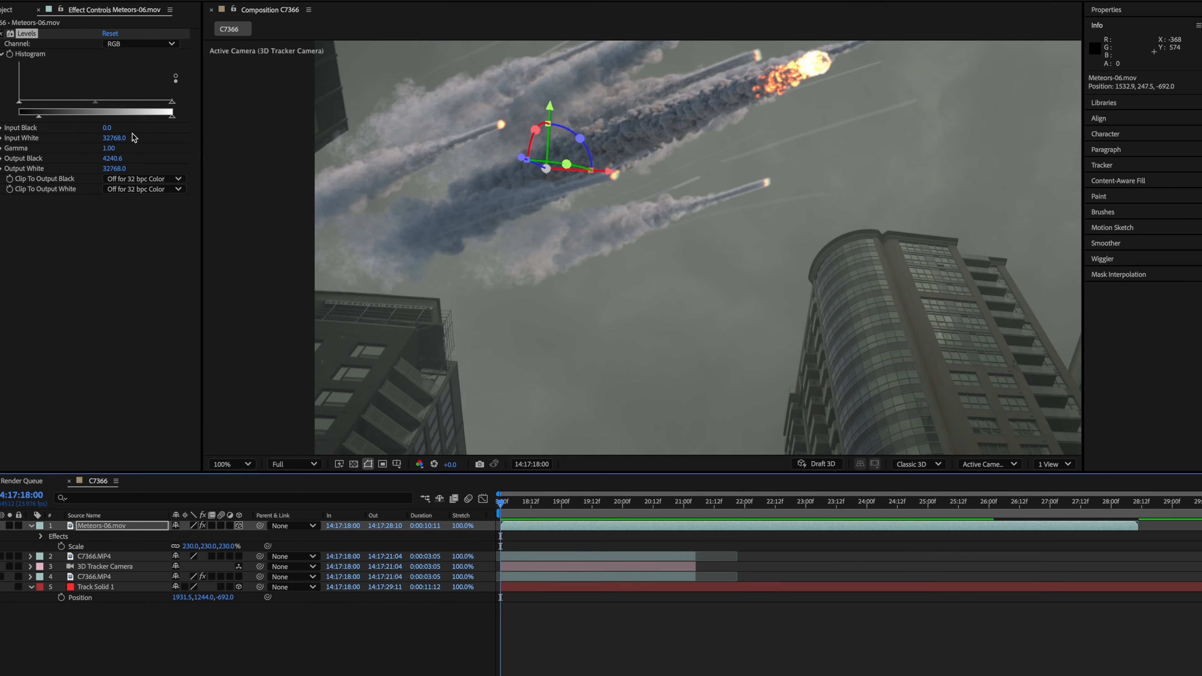
drag(171, 118, 141, 122)
scroll(769, 221, down, 2)
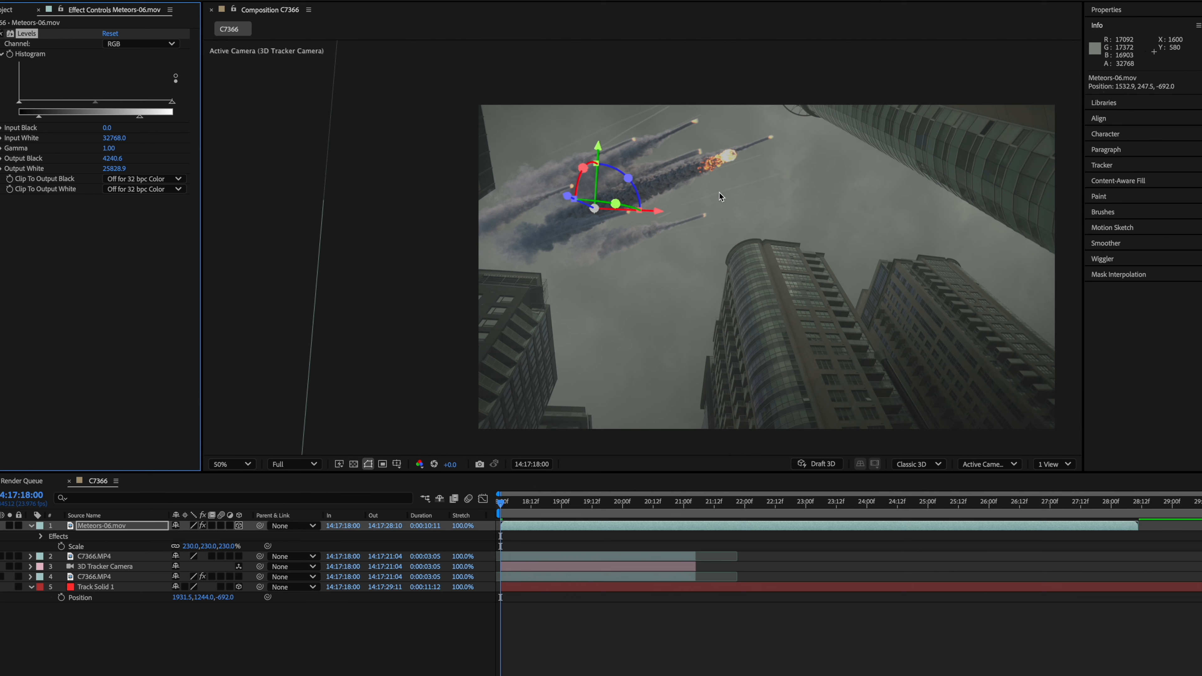
- Apply Hue/Saturation to the meteors layer and set Master Saturation to -60
key(ctrl+space)
text(hue)
key(Return)
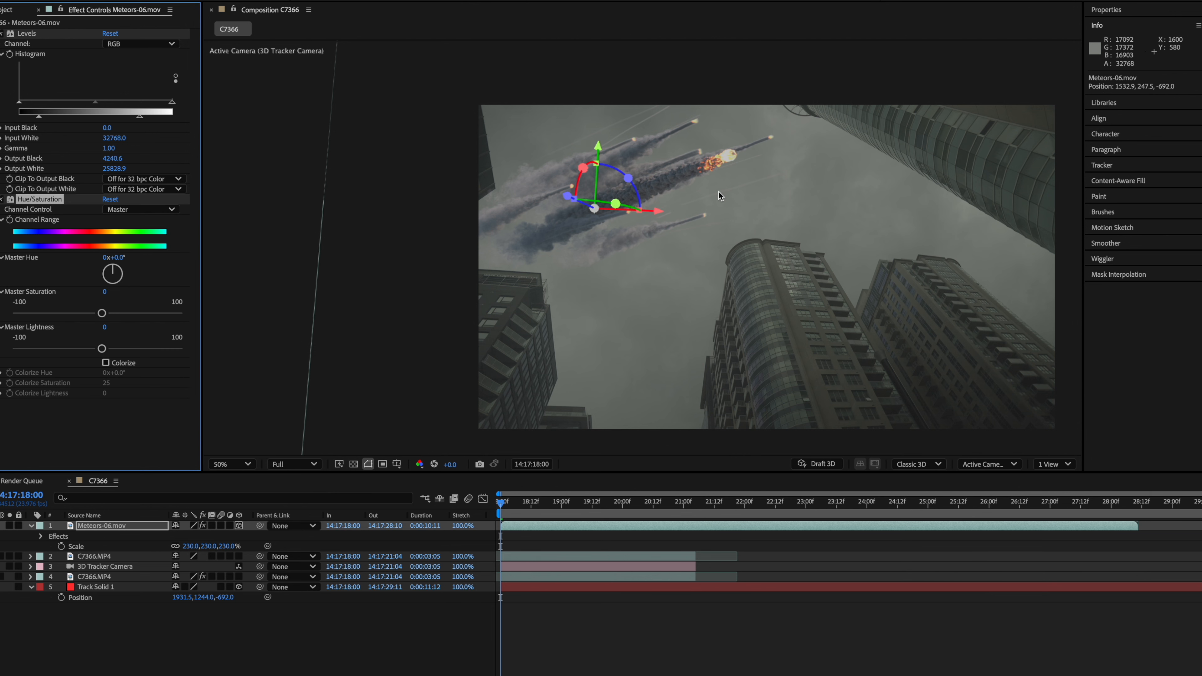
click(108, 291)
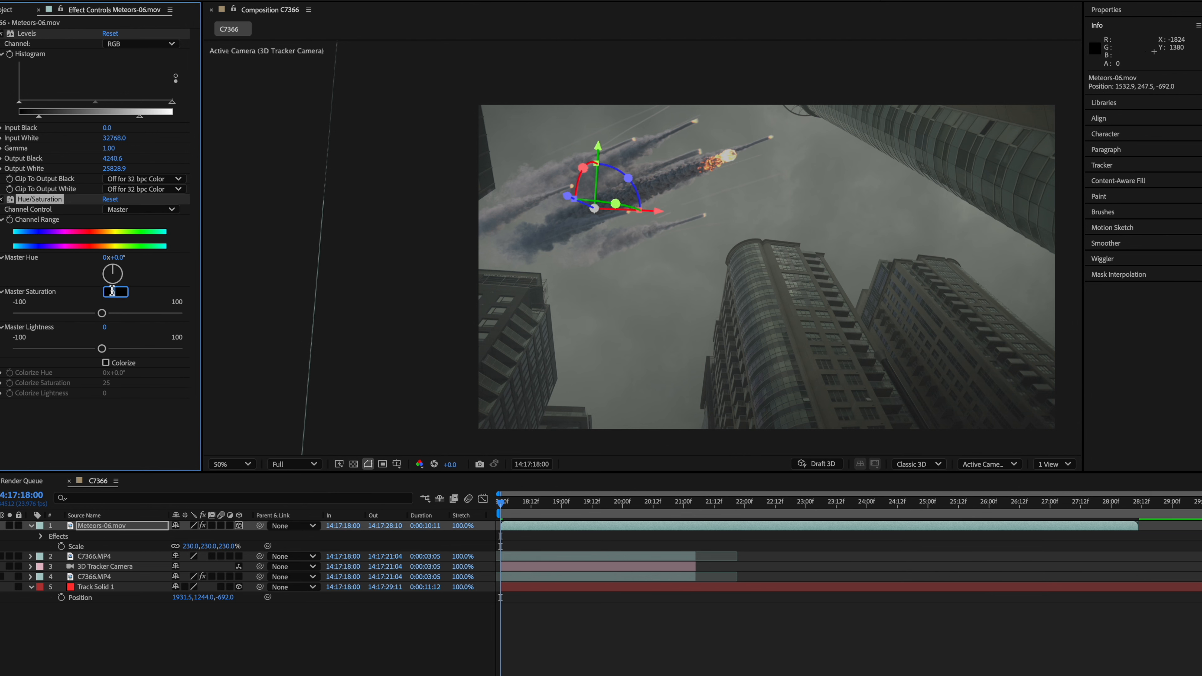
text(-60)
key(Return)
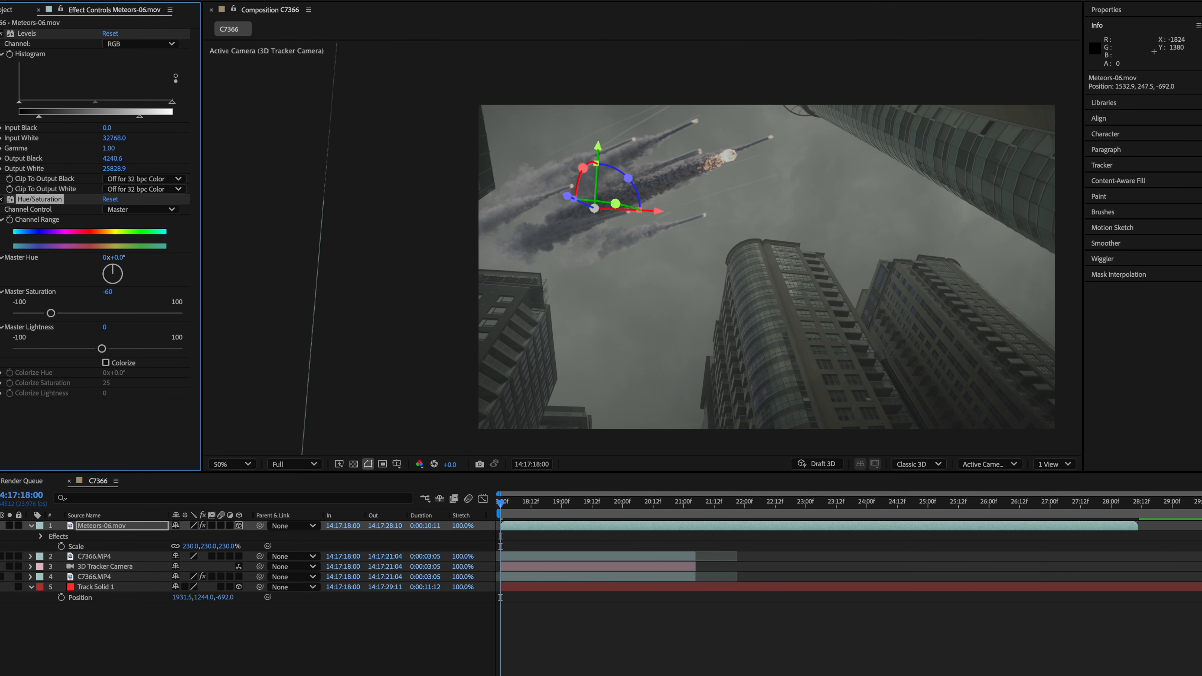
- Preview the desaturated meteors and inspect the trails up close at several frames
key(space)
key(space)
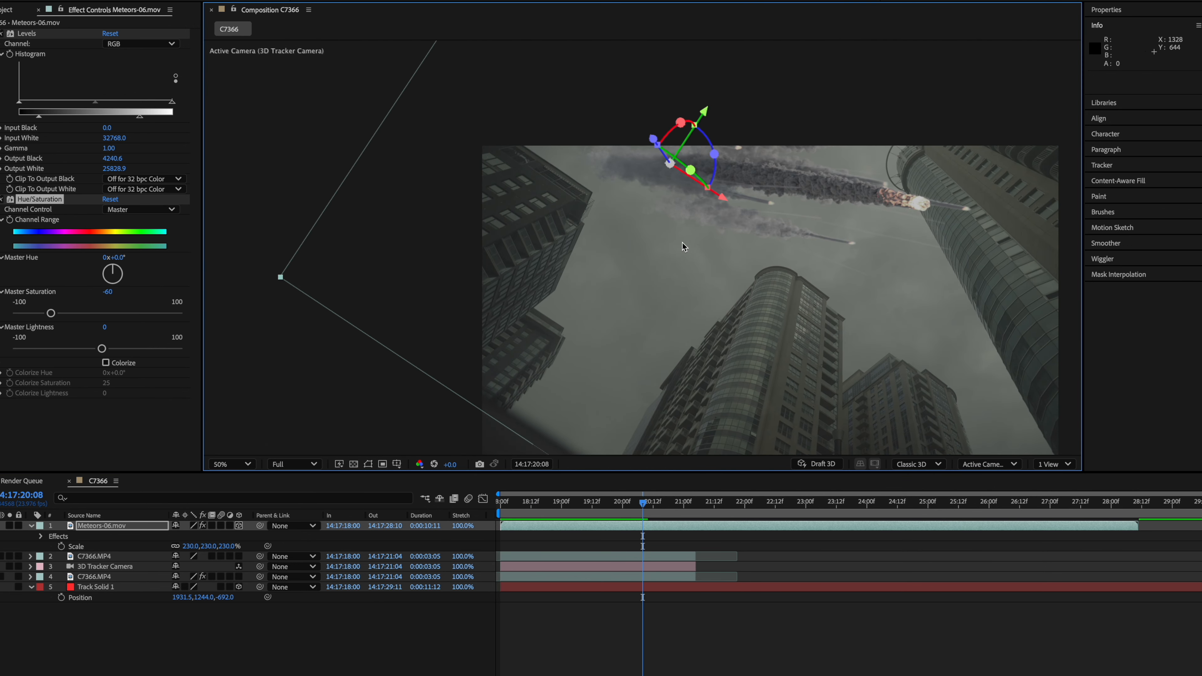
scroll(688, 242, up, 1)
scroll(646, 440, down, 1)
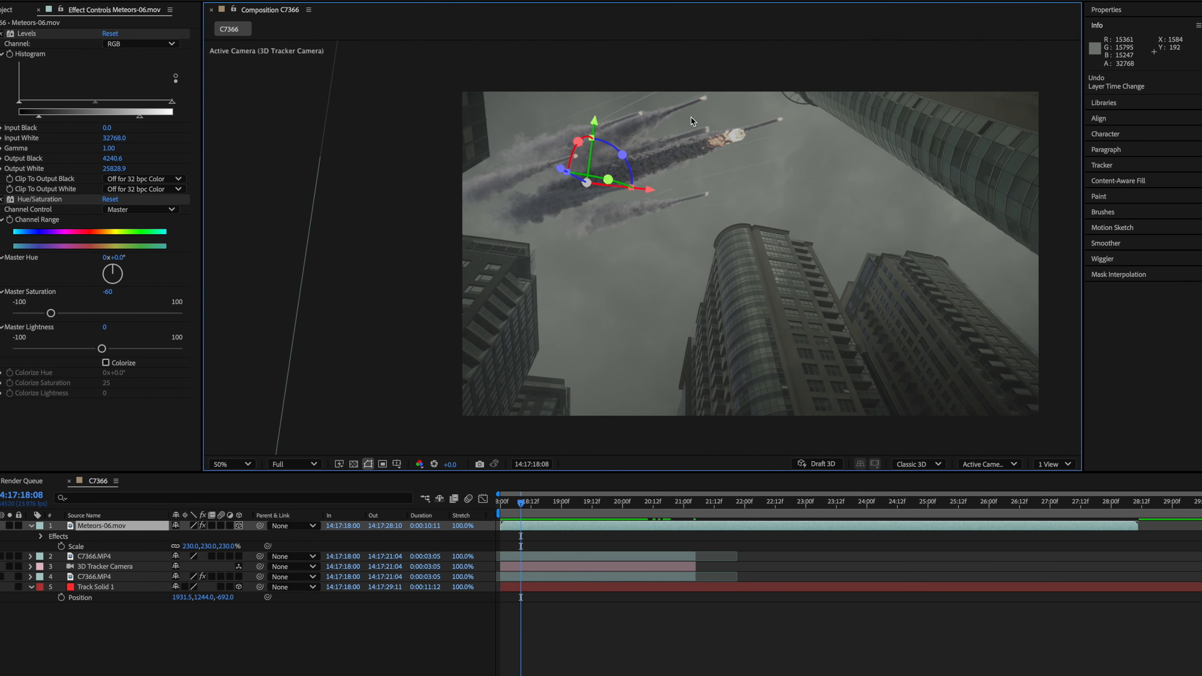
key(period)
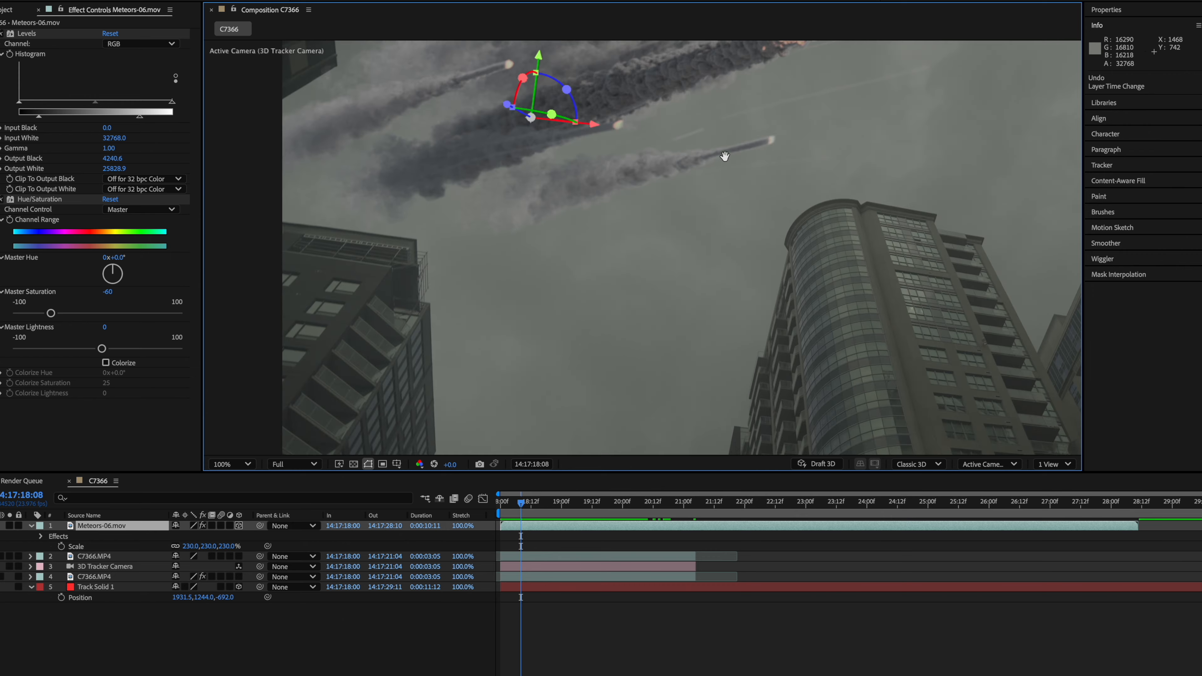
drag(717, 128, 707, 248)
key(comma)
drag(865, 393, 834, 387)
key(period)
drag(767, 303, 857, 340)
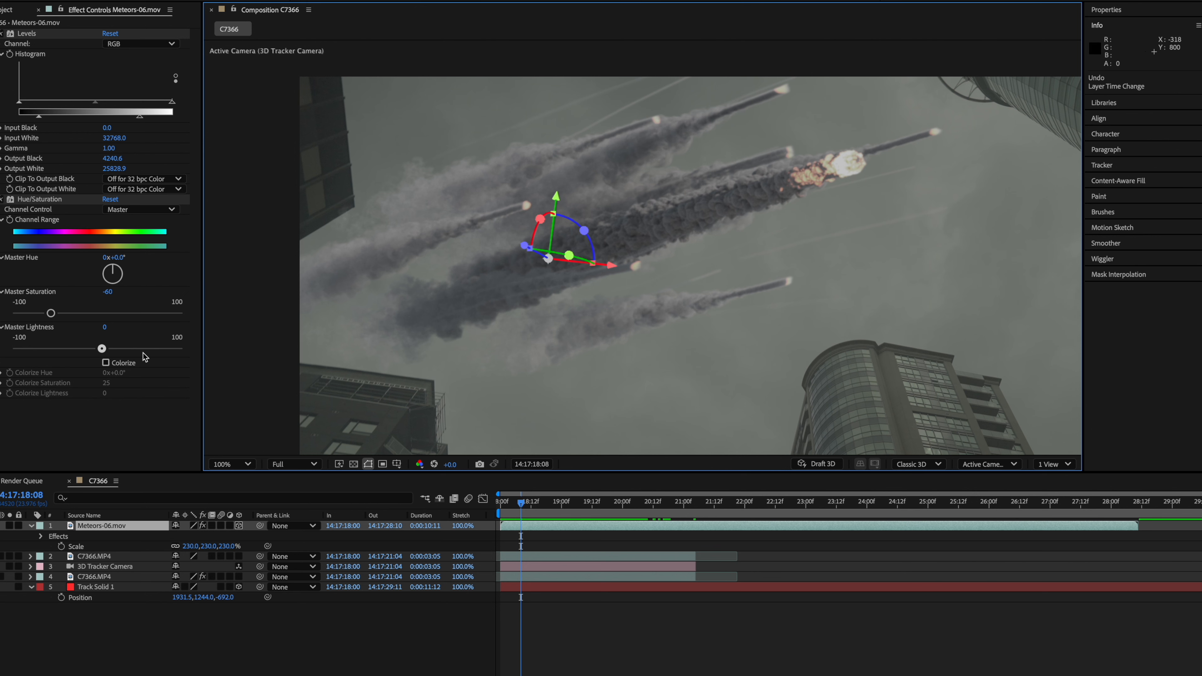
- Apply Curves to the meteors layer and switch its channel to Green
key(ctrl+space)
text(curve)
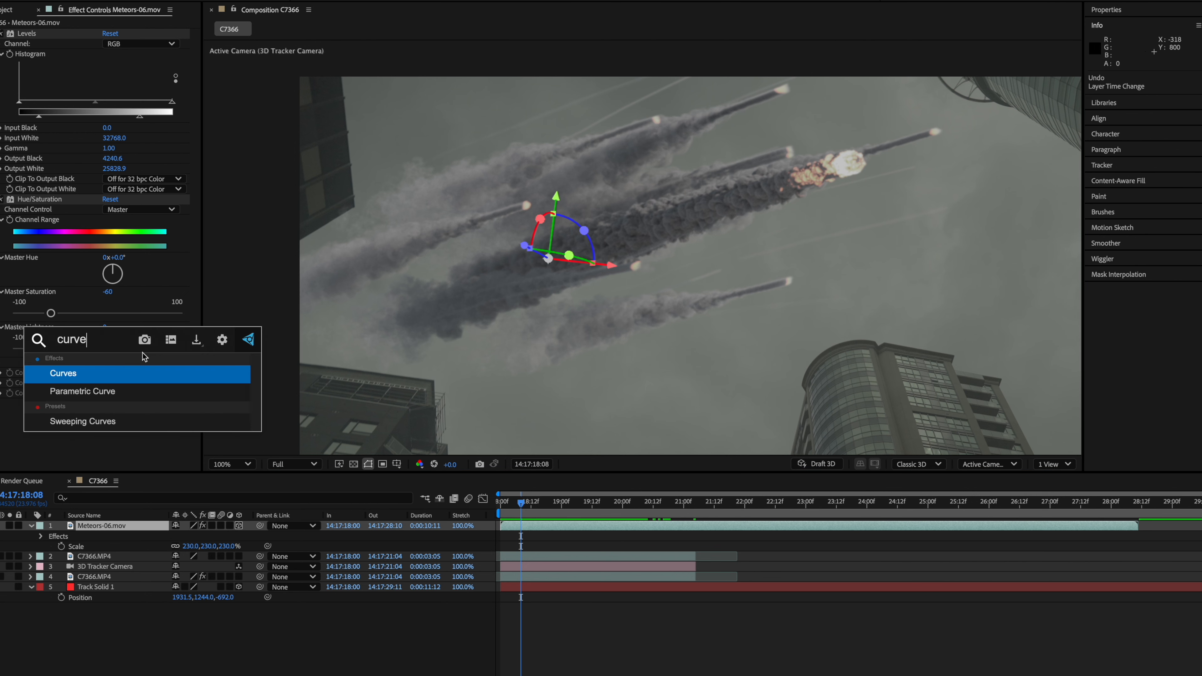
key(Return)
click(141, 243)
click(118, 279)
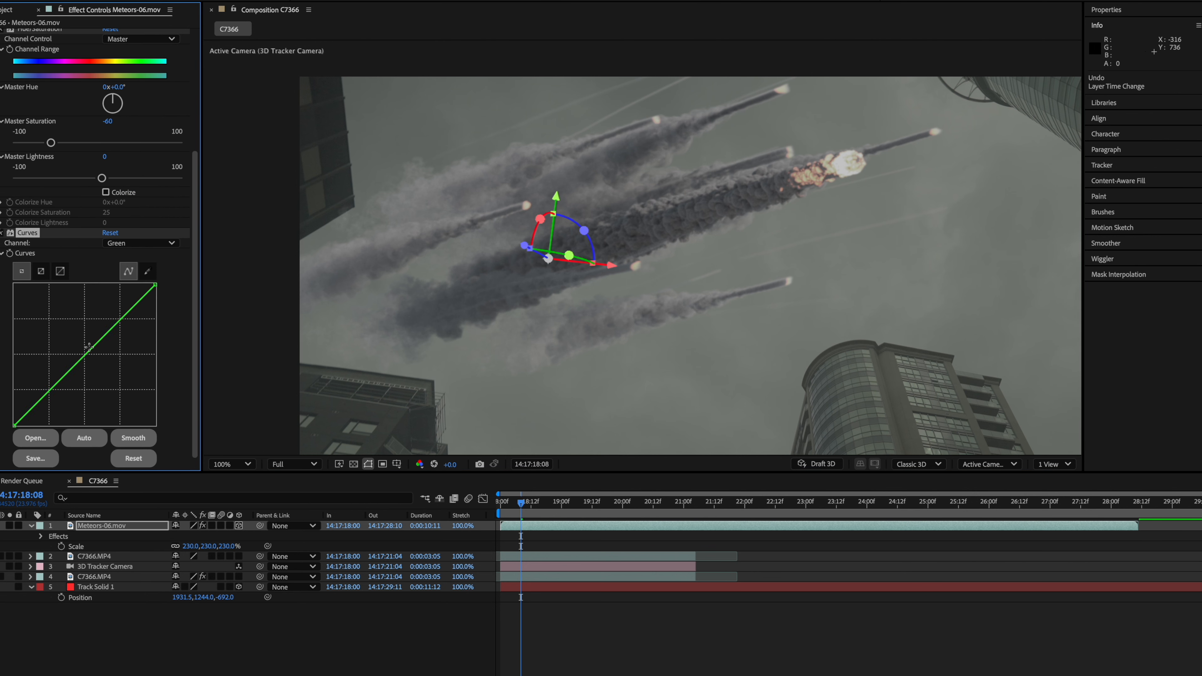
drag(89, 349, 89, 349)
key(comma)
key(period)
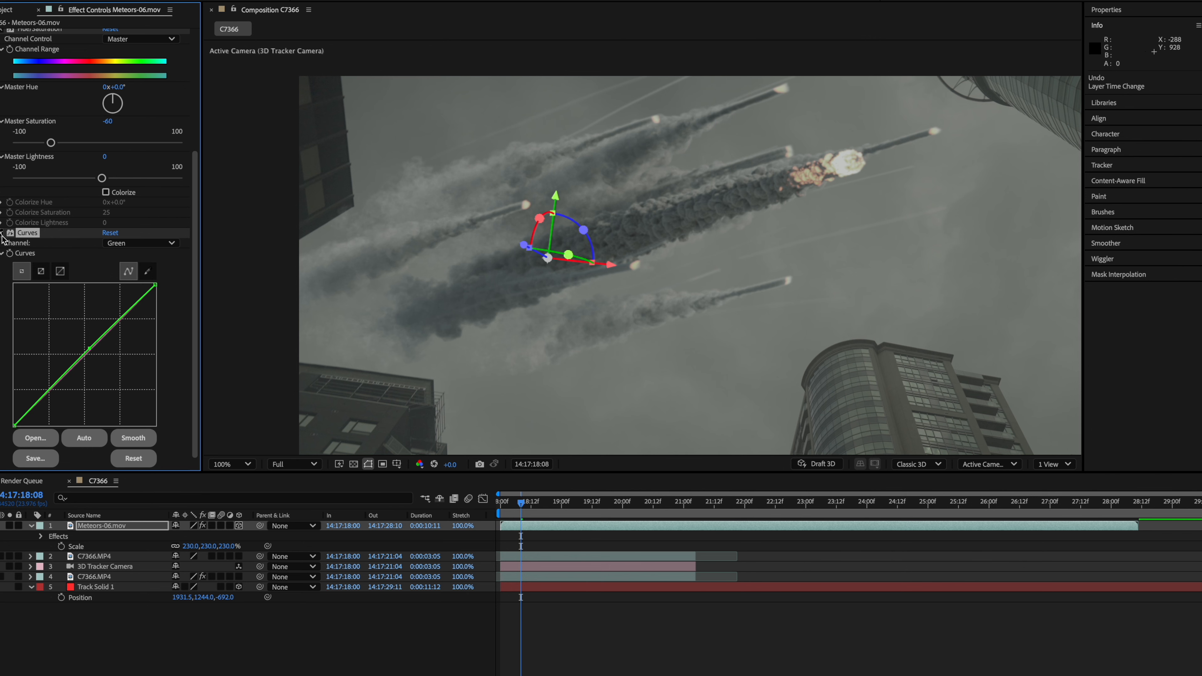
- Set the meteors layer's track matte to the Key layer and invert the matte
scroll(529, 266, down, 1)
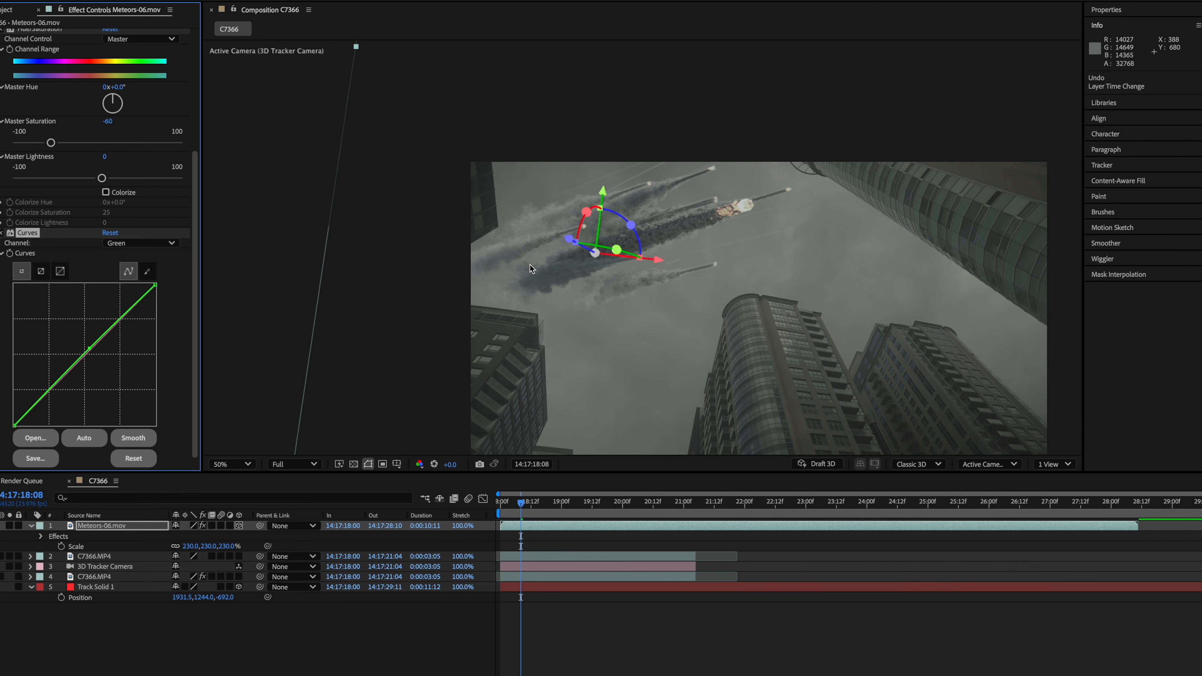
click(283, 280)
scroll(700, 293, down, 1)
scroll(700, 294, up, 1)
drag(819, 344, 778, 297)
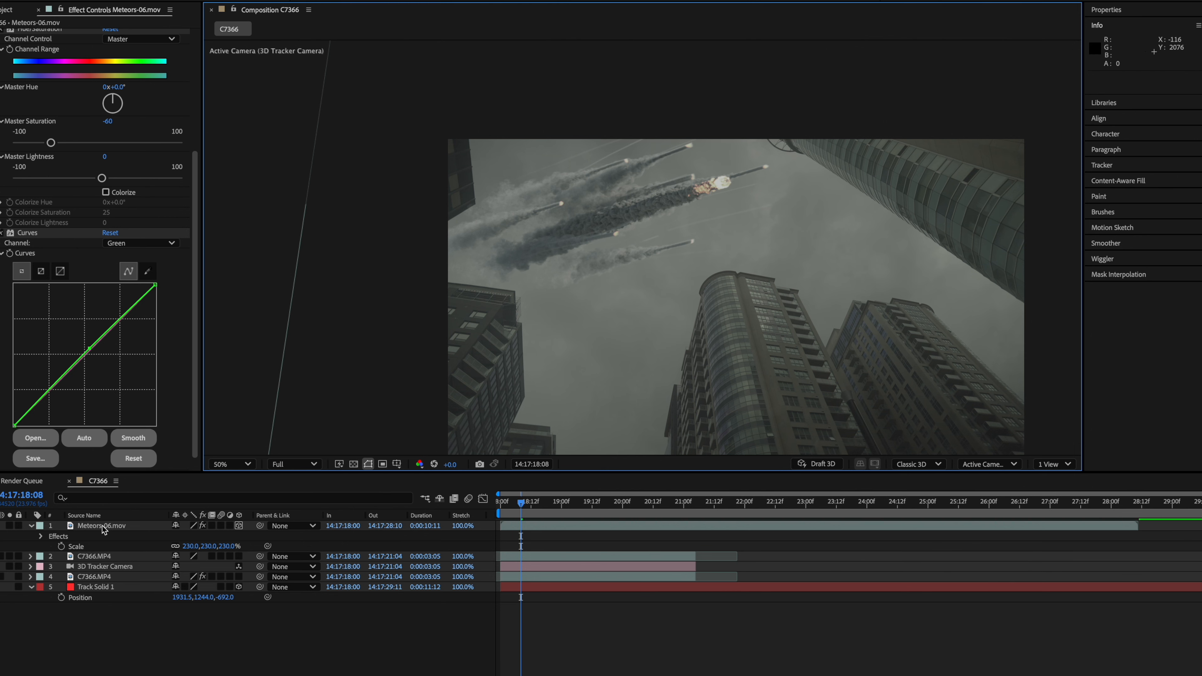
click(31, 525)
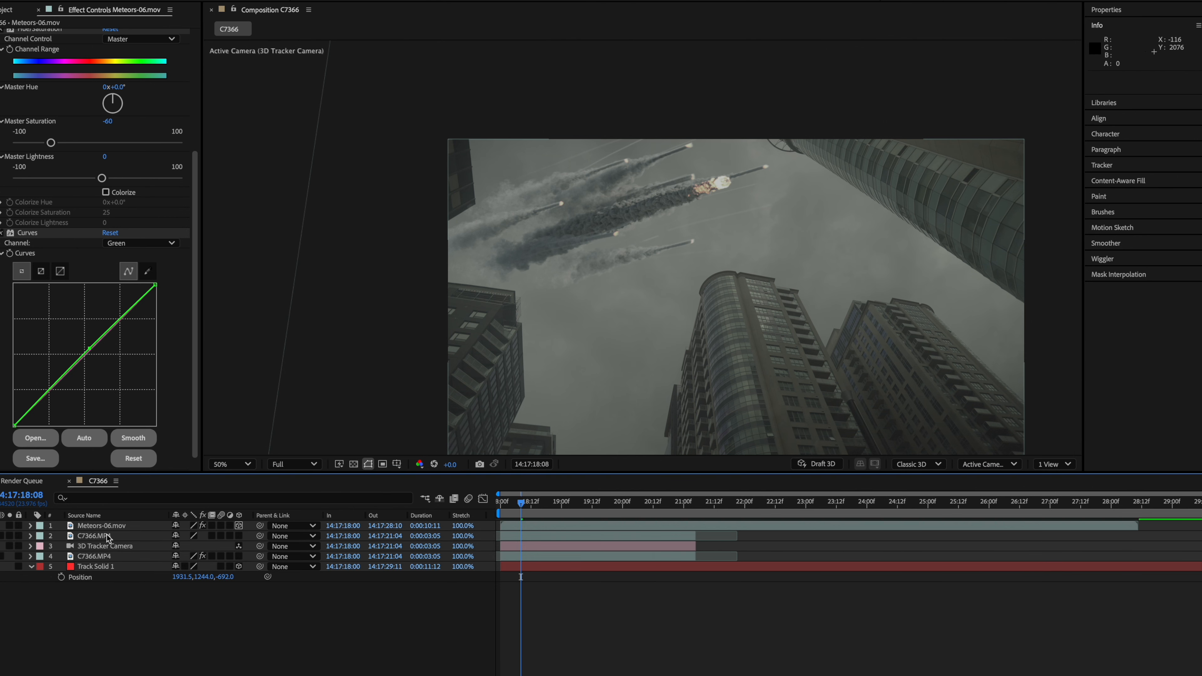
click(110, 526)
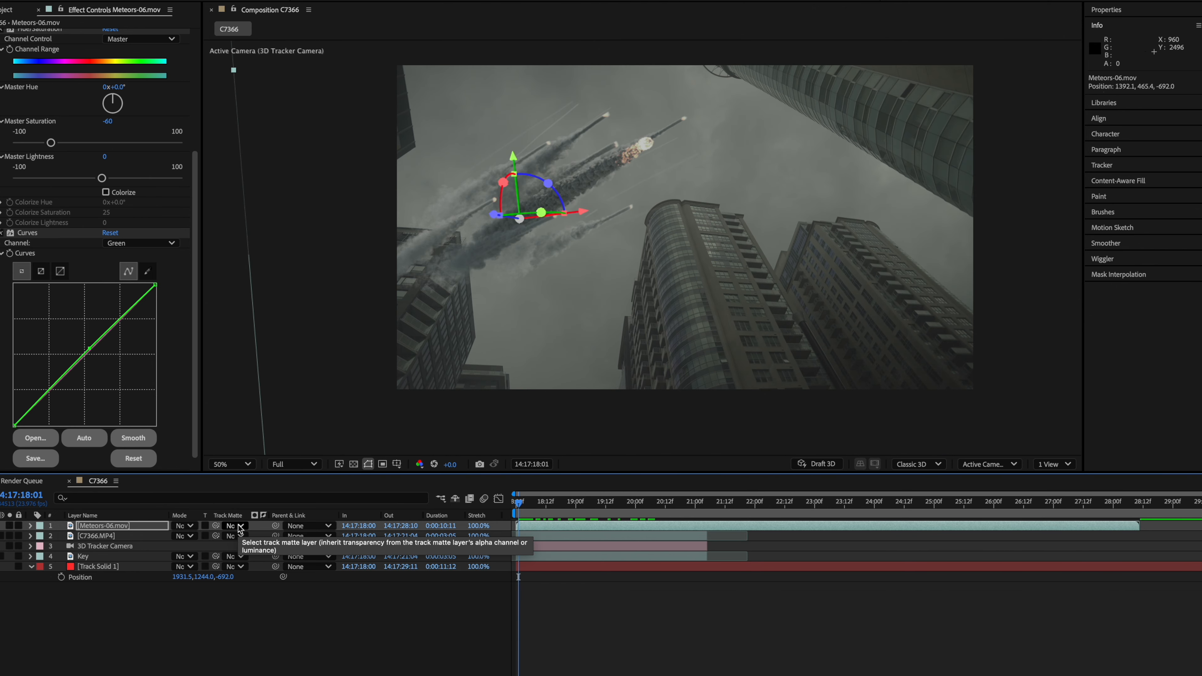
mouse_move(518, 503)
mouse_down()
mouse_move(558, 504)
mouse_move(507, 510)
mouse_up()
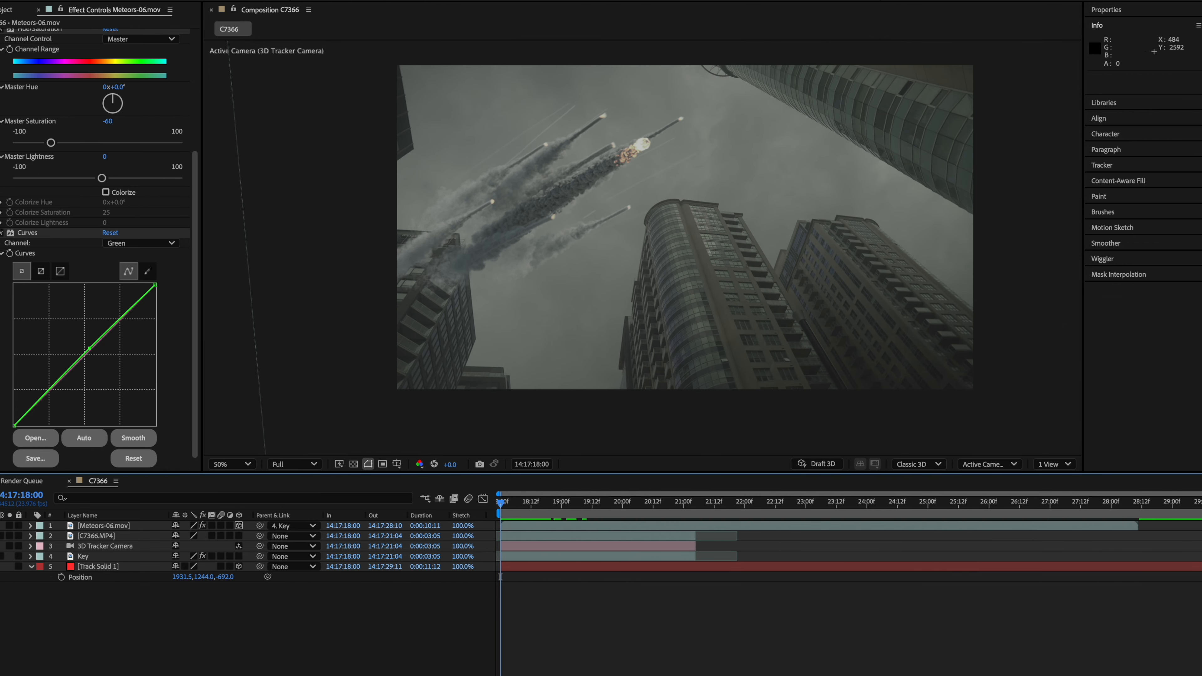
click(238, 526)
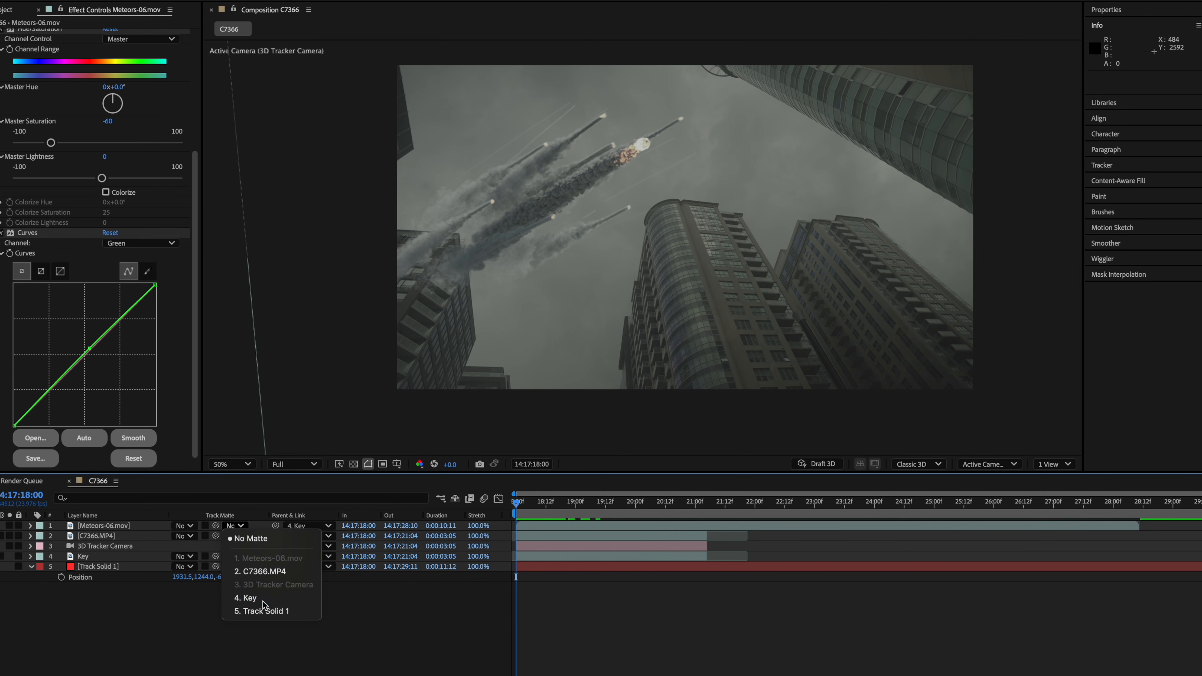
click(245, 598)
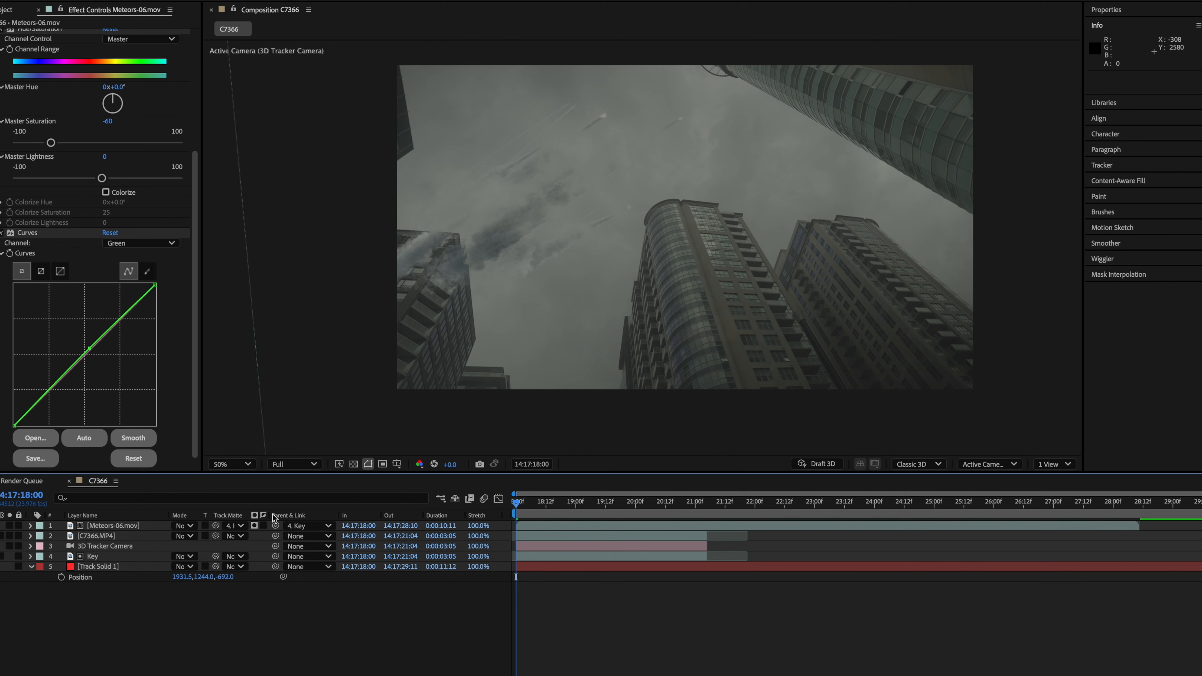
click(263, 526)
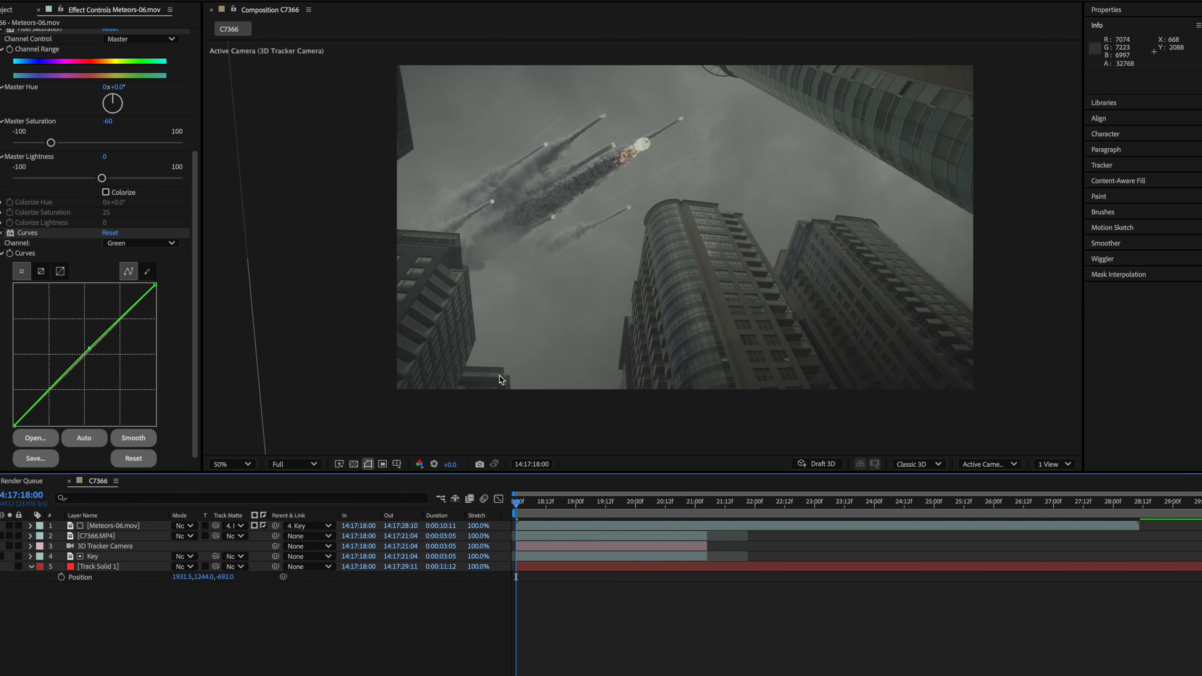
- Preview the matted meteors and inspect the Key layer's Extract settings
drag(524, 507, 588, 495)
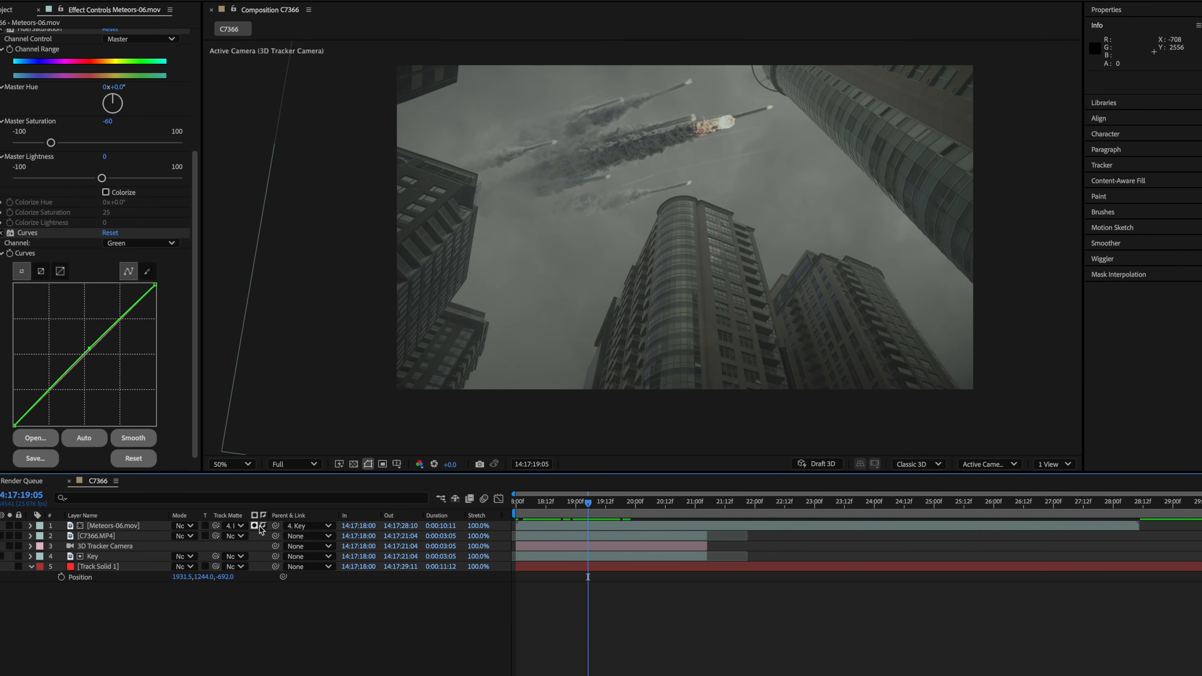
click(124, 527)
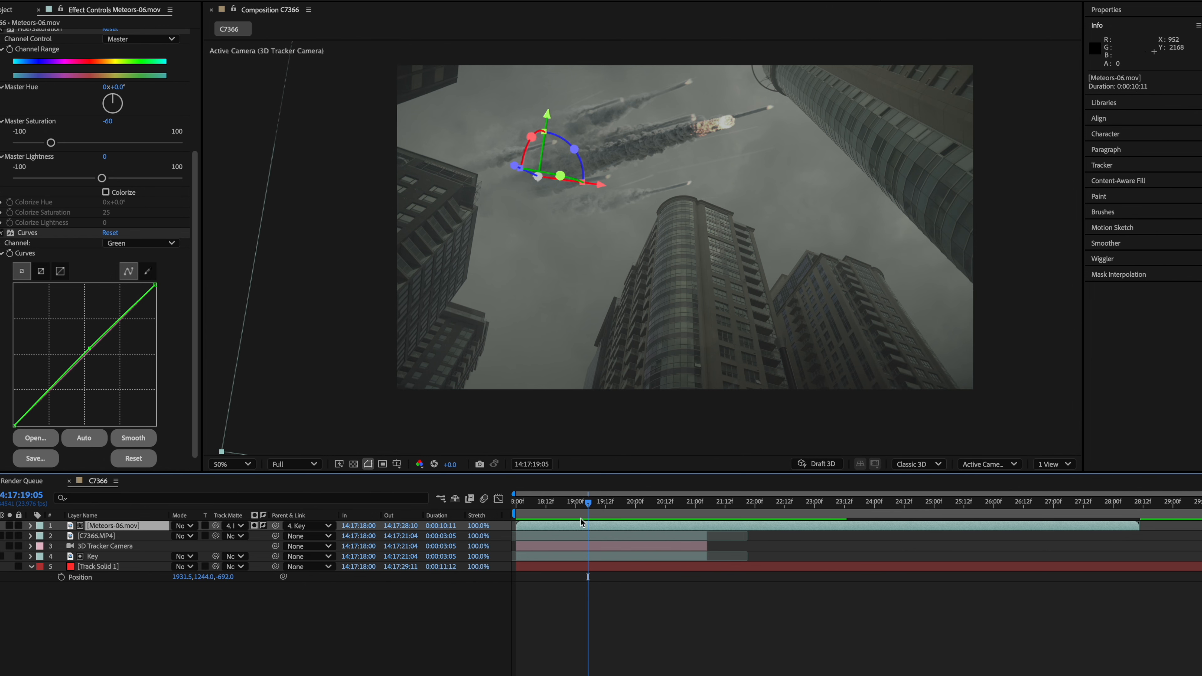
key(space)
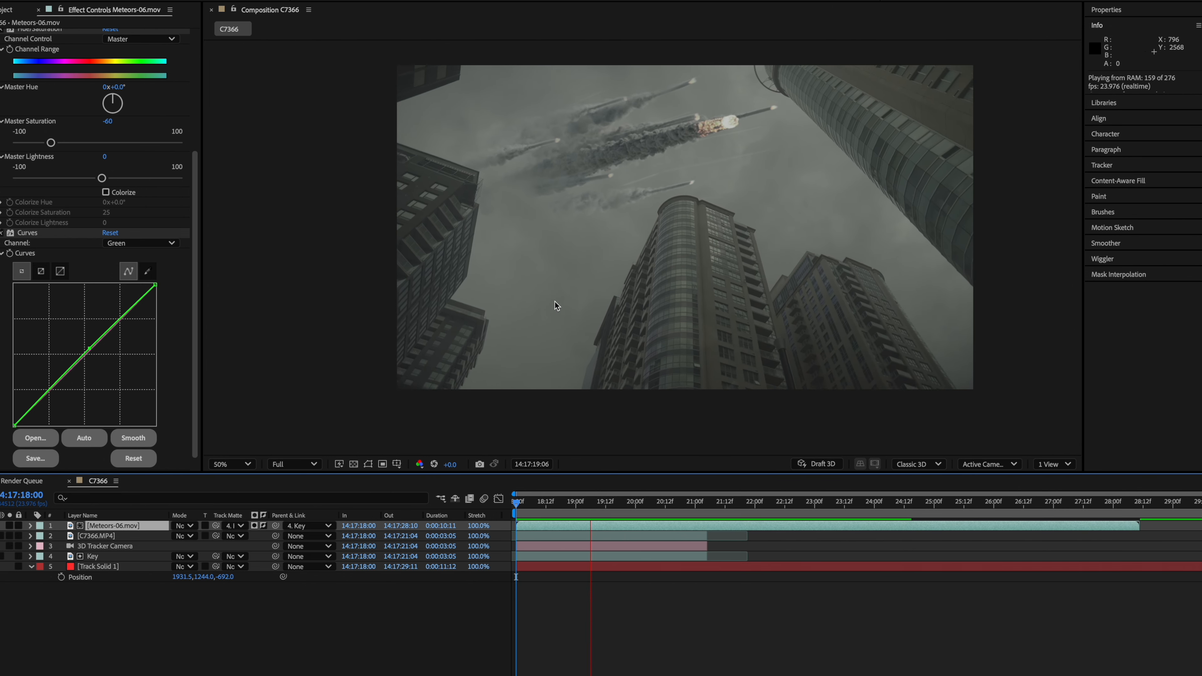
key(space)
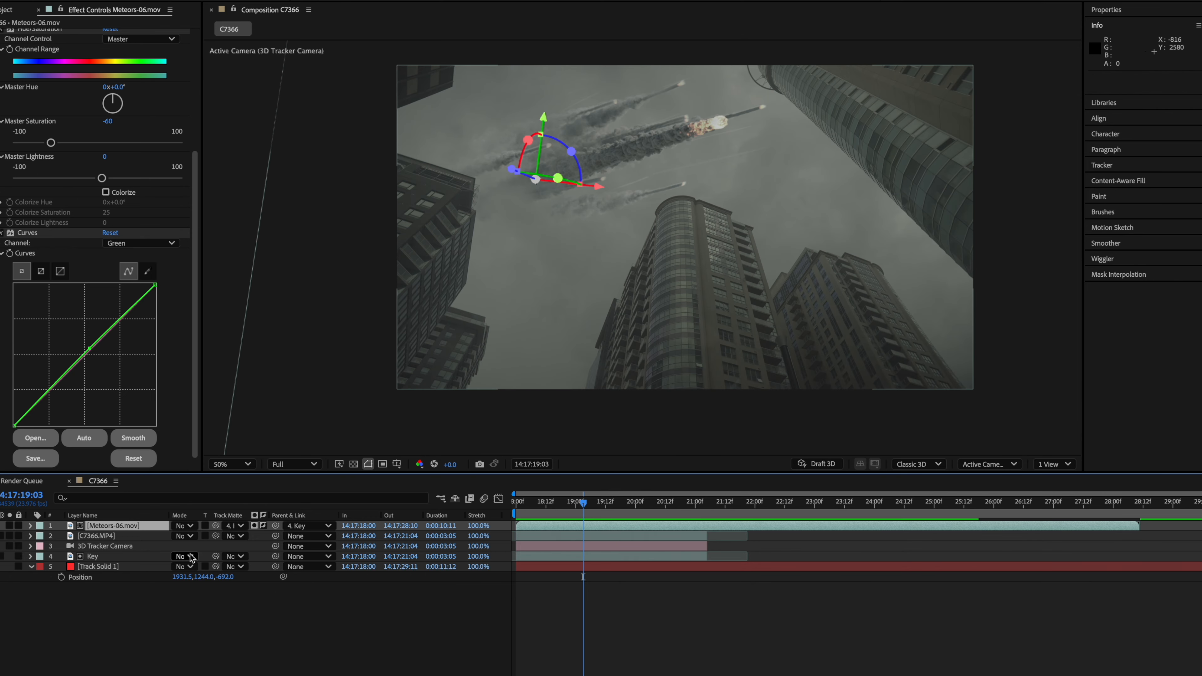
click(122, 536)
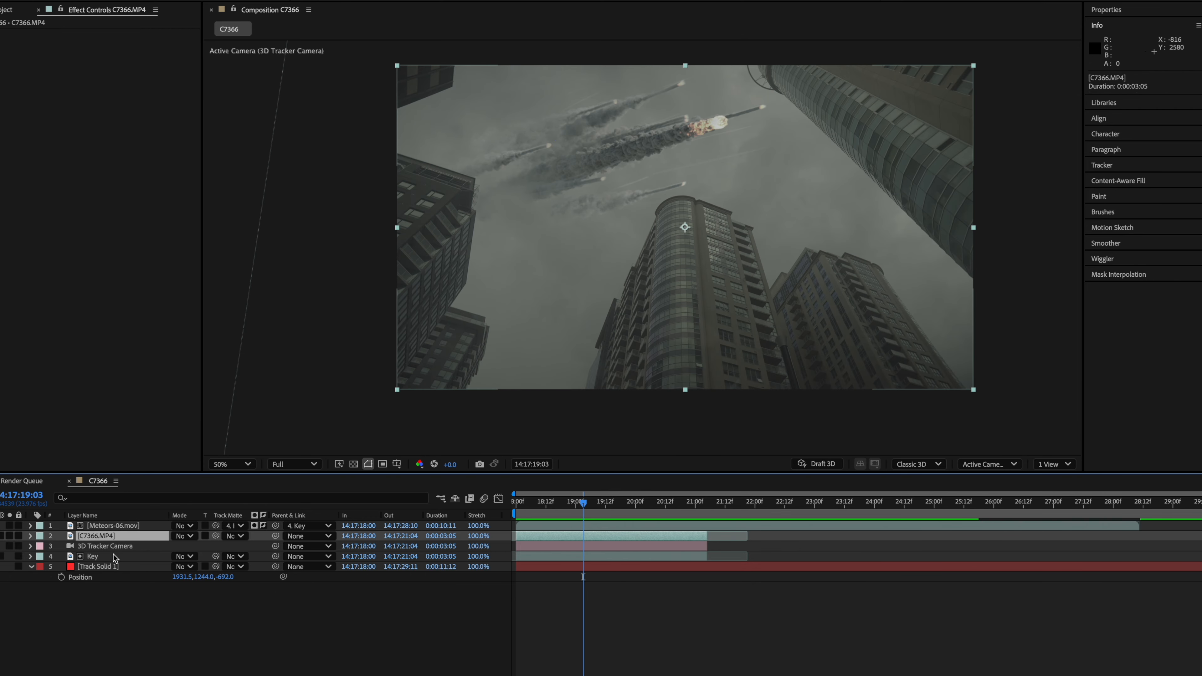
click(93, 556)
mouse_move(93, 109)
mouse_down()
mouse_move(77, 116)
mouse_move(89, 112)
mouse_up()
mouse_move(556, 499)
mouse_down()
mouse_move(523, 501)
mouse_move(598, 508)
mouse_move(551, 504)
mouse_move(569, 515)
mouse_up()
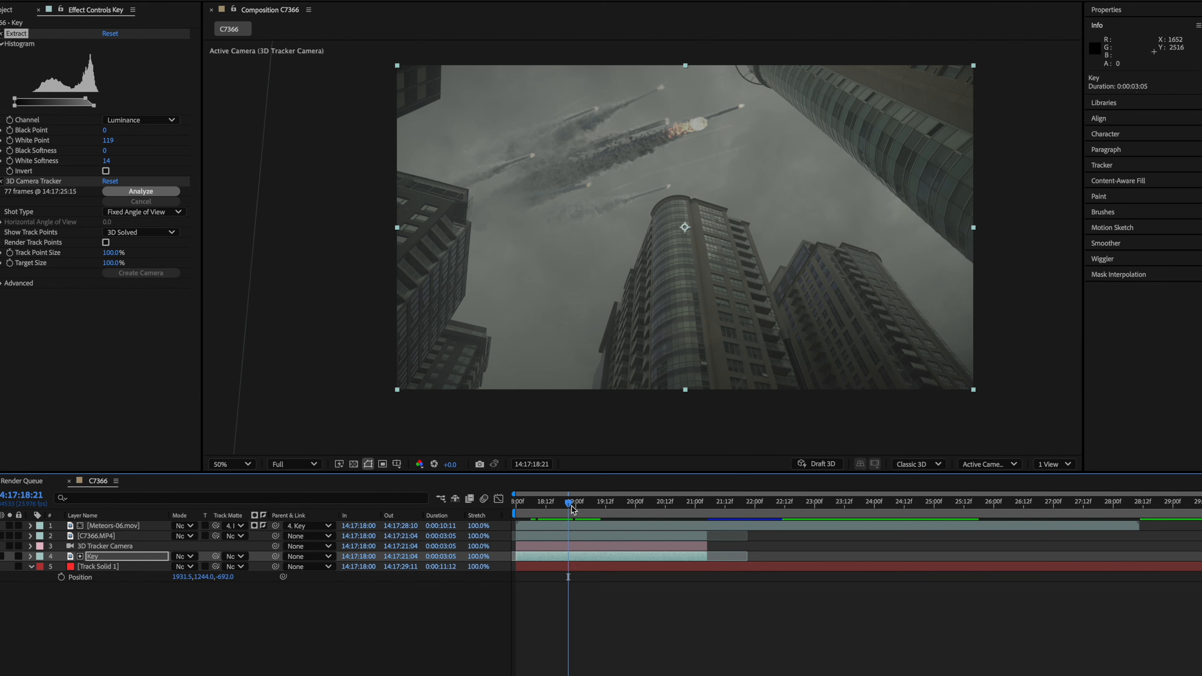
- Apply Deep Glow 2 to the meteors layer with Threshold 61% and Radius 1990
click(113, 525)
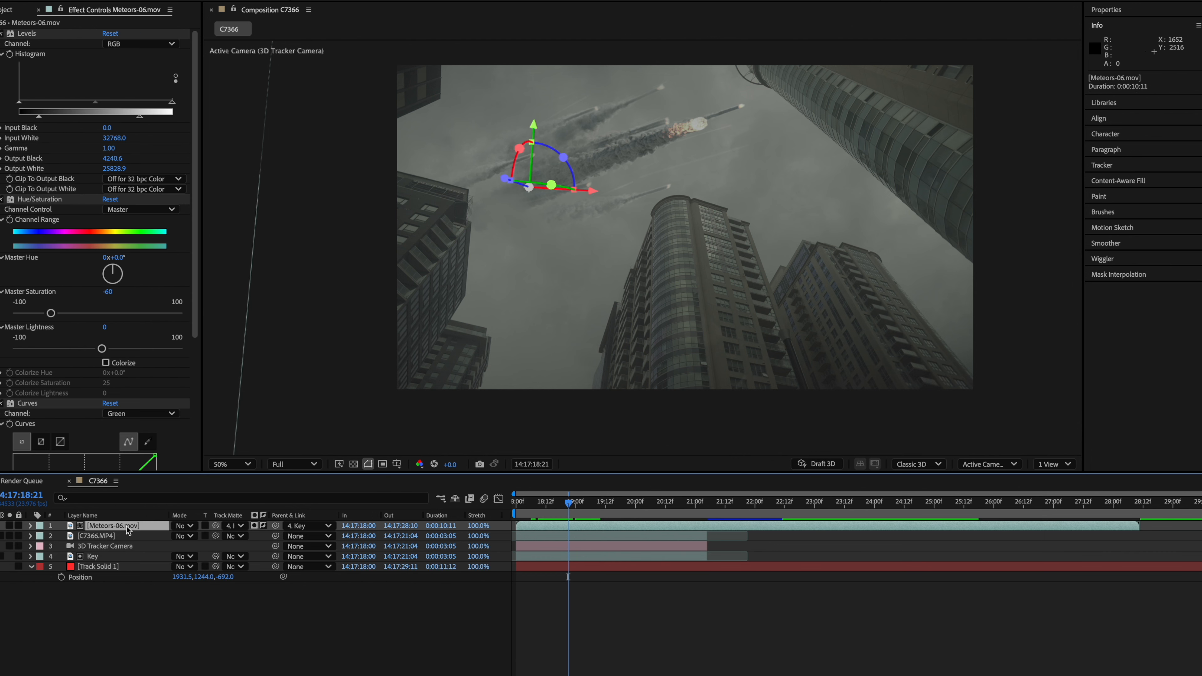
key(ctrl+space)
text(deep)
key(Return)
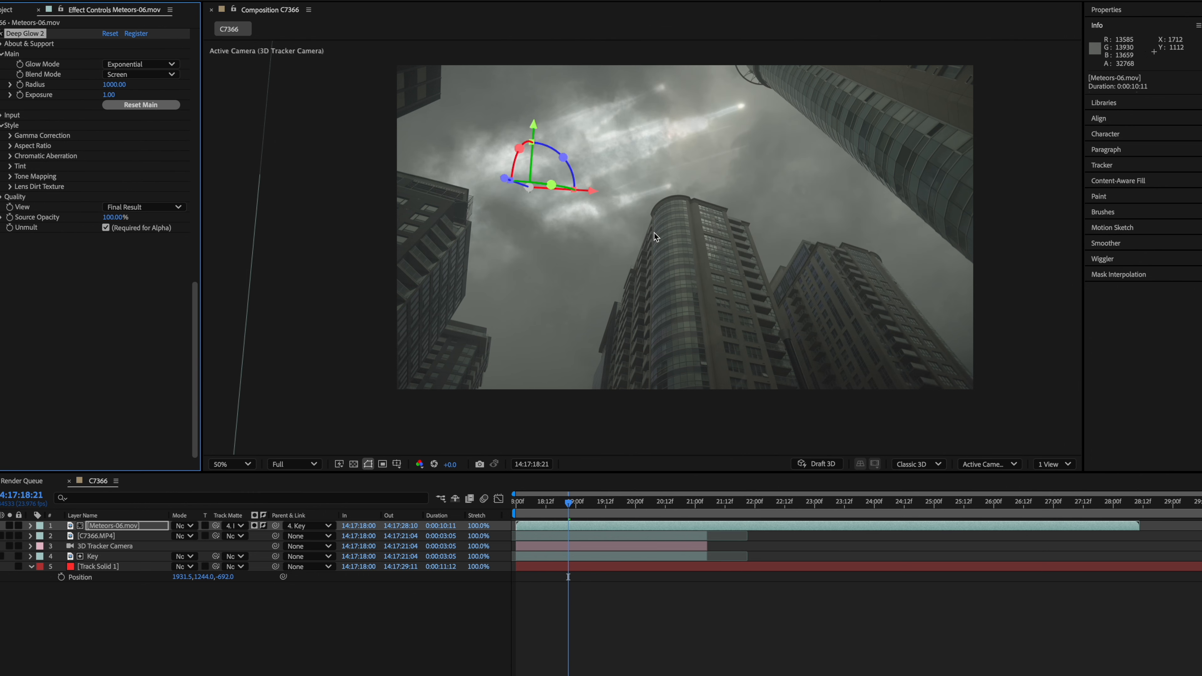
scroll(654, 233, up, 2)
scroll(659, 281, down, 2)
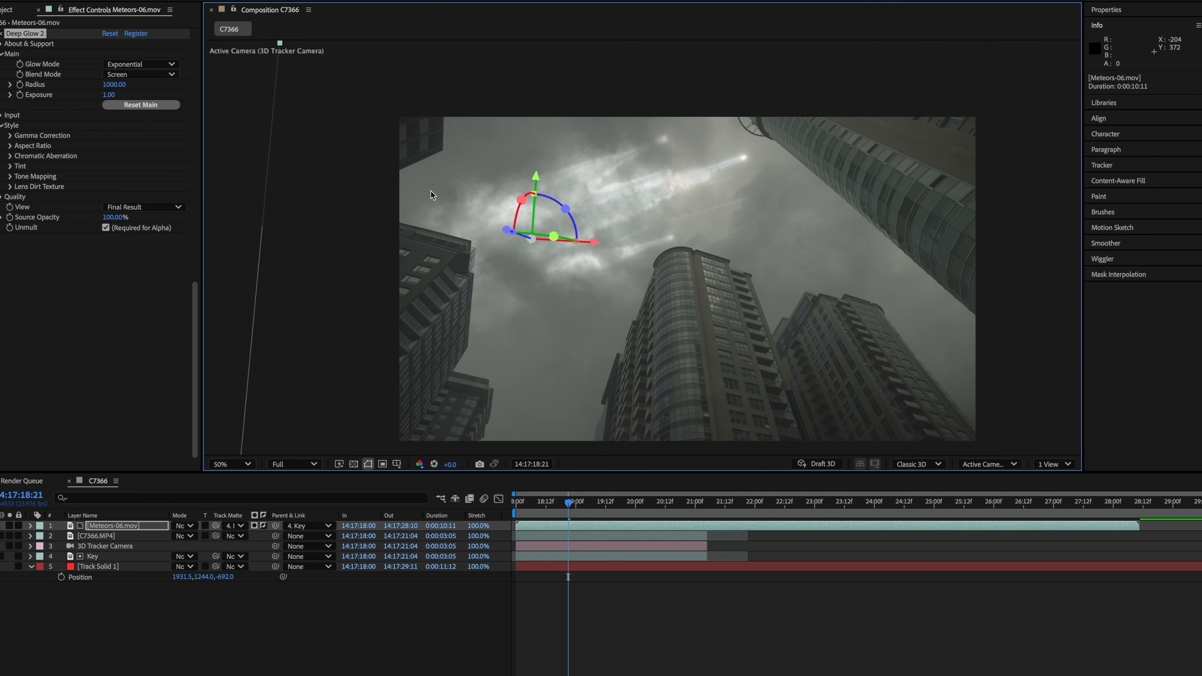
click(2, 116)
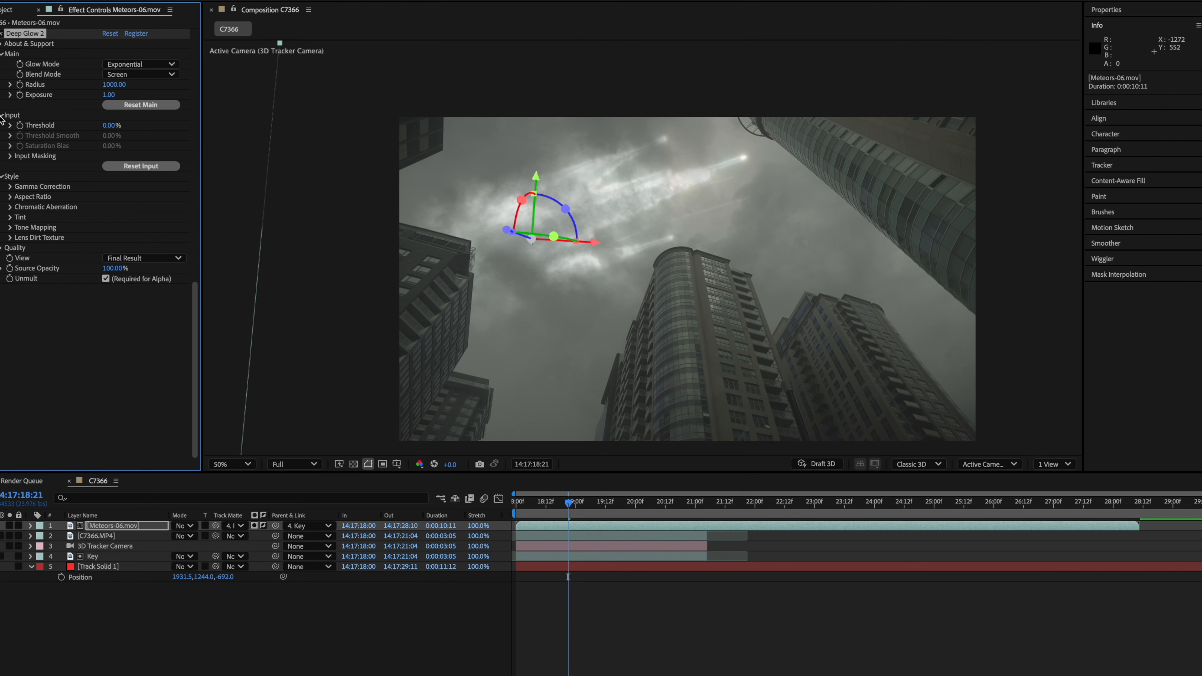
drag(110, 125, 140, 127)
drag(115, 85, 200, 110)
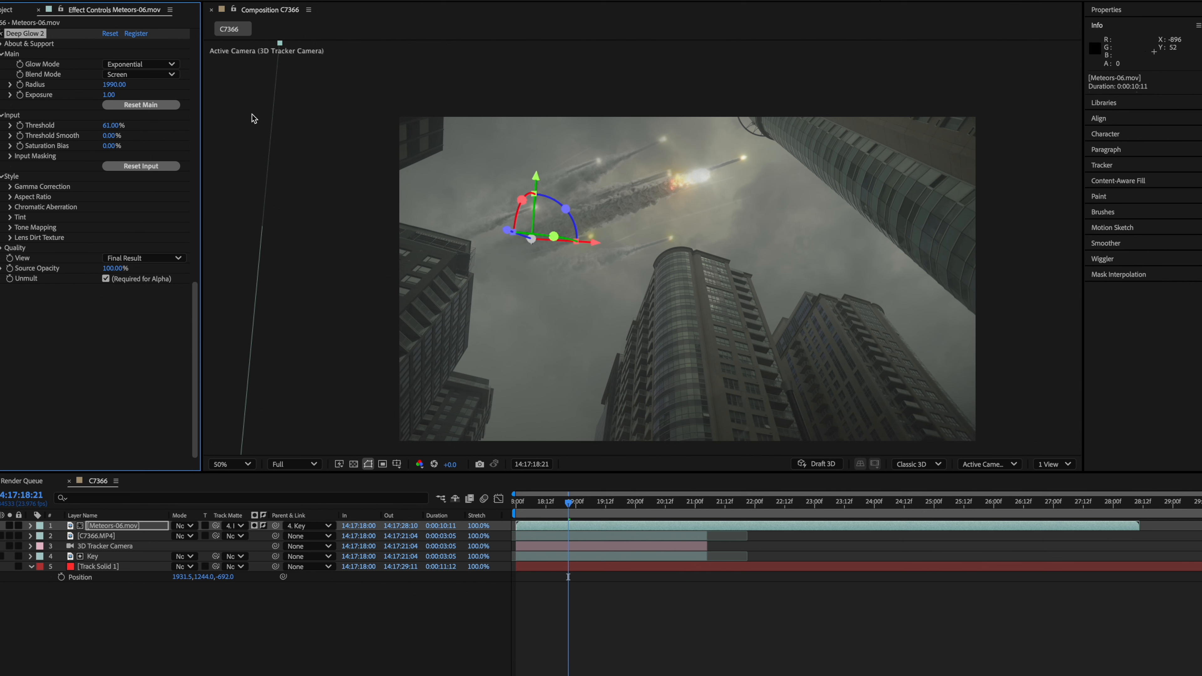
- Enable motion blur on the meteors layer and for the composition
drag(568, 503, 524, 502)
key(F4)
click(221, 525)
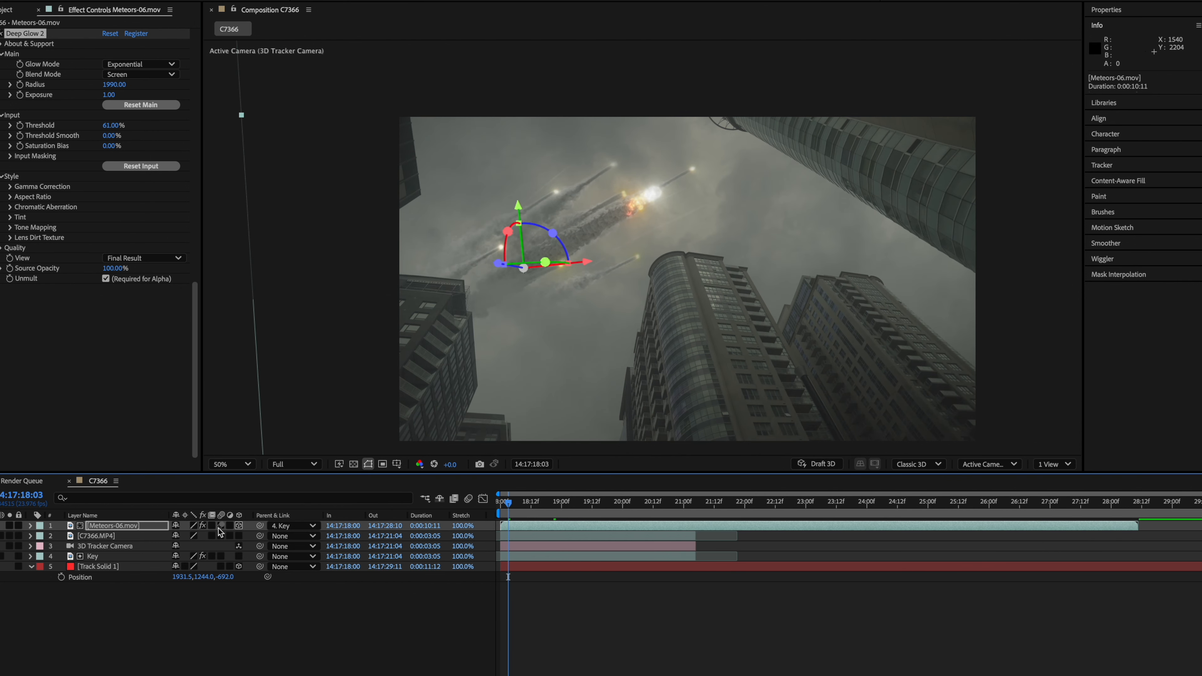
click(468, 498)
- Create a new adjustment layer and apply the Apply Color LUT effect to it
key(ctrl+alt+y)
key(ctrl+space)
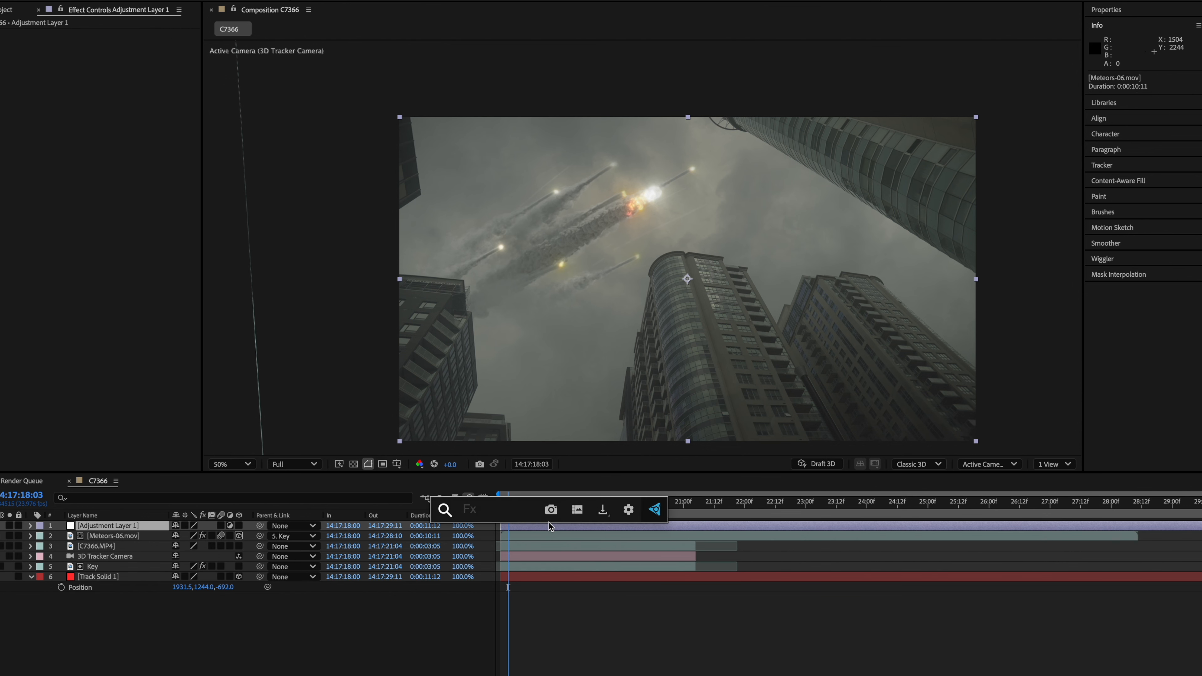
text(lut)
key(Return)
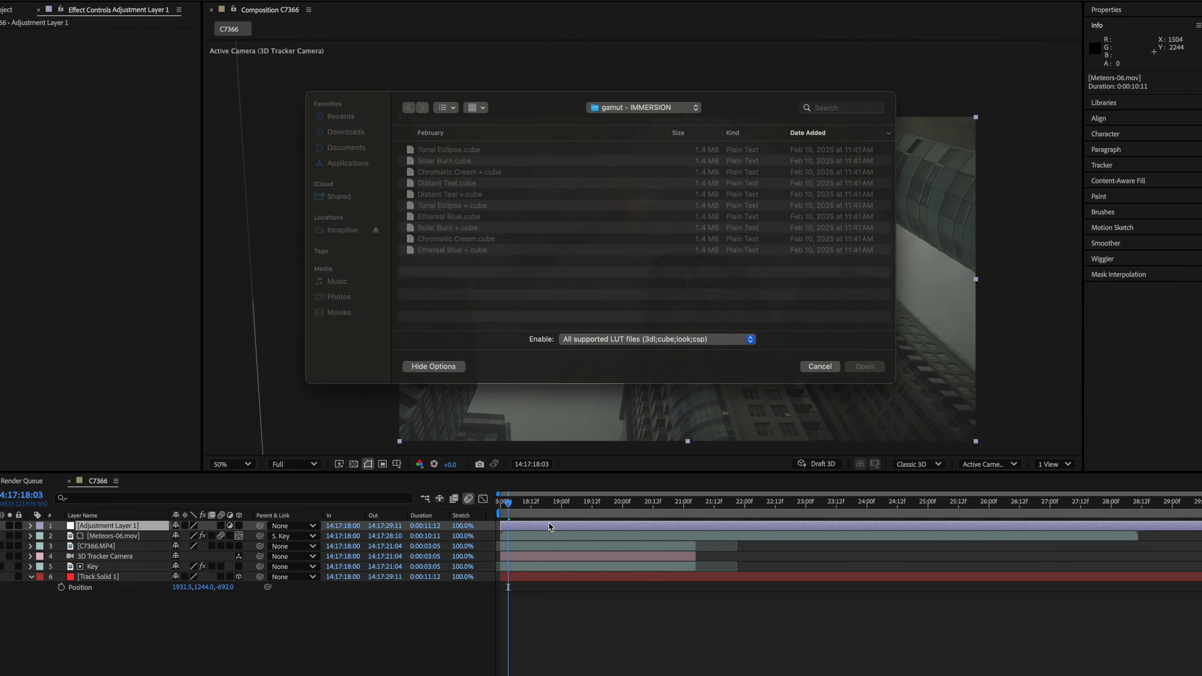
- Load the LC_S-Log3_Rec709_Base_v1.cube LUT from the Luts folder into the first adjustment layer's Apply Color LUT
scroll(452, 242, down, 2)
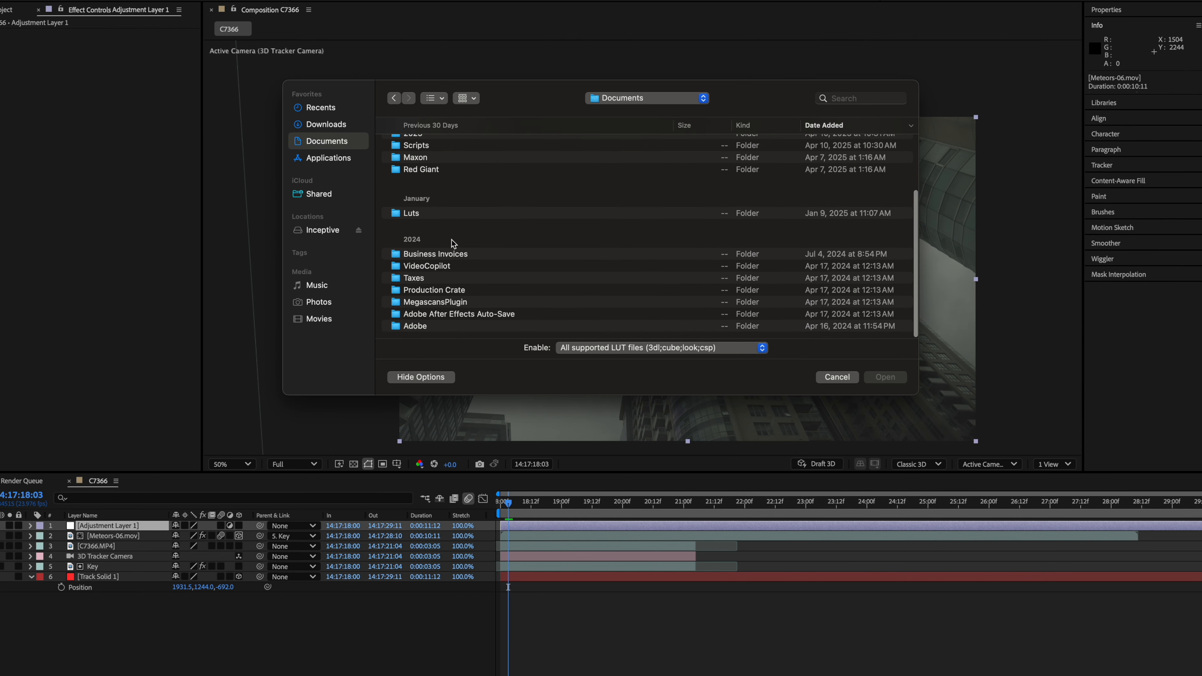
click(445, 216)
click(872, 377)
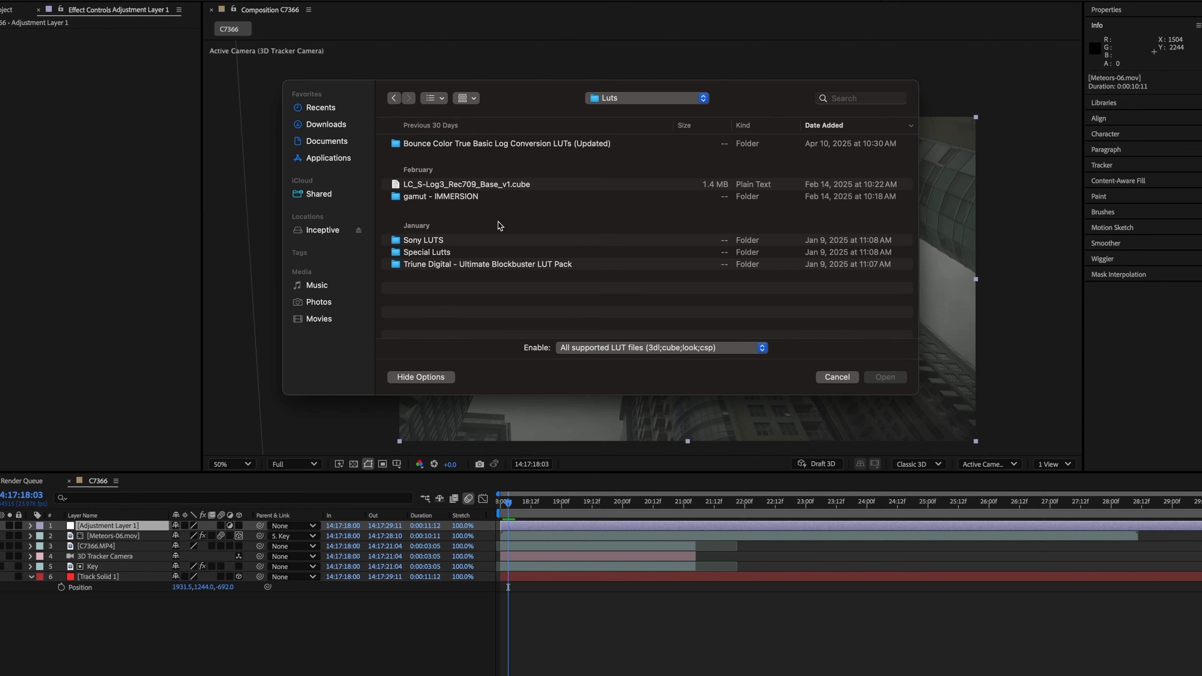
click(511, 185)
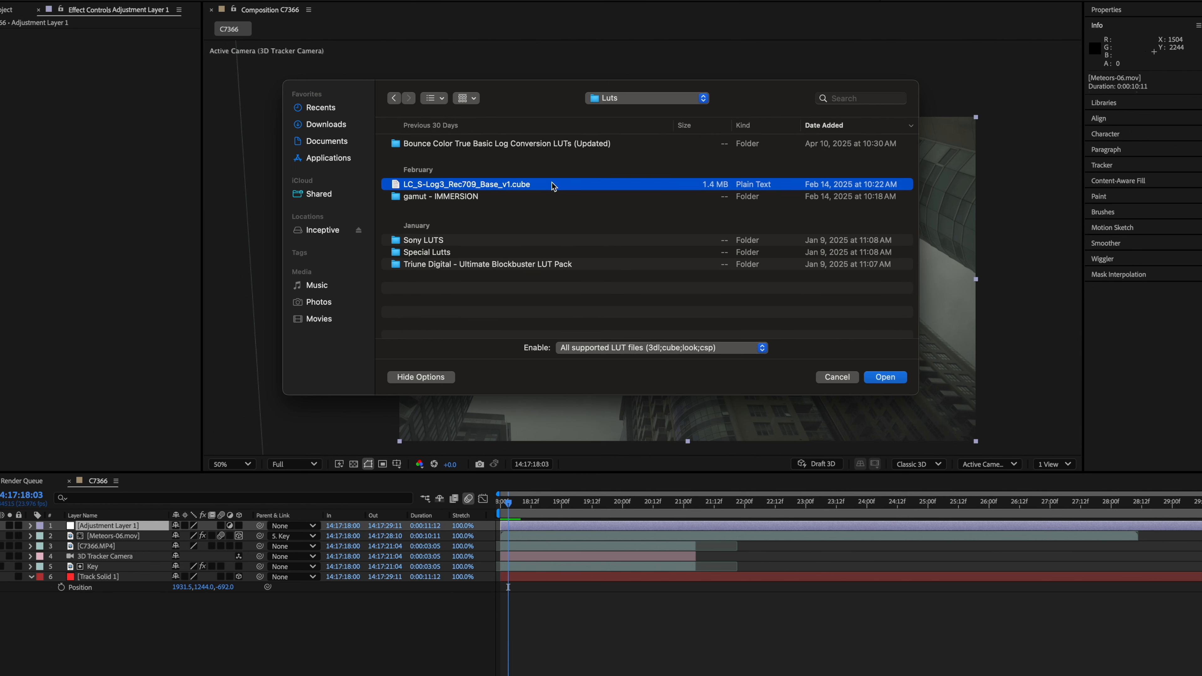
key(Return)
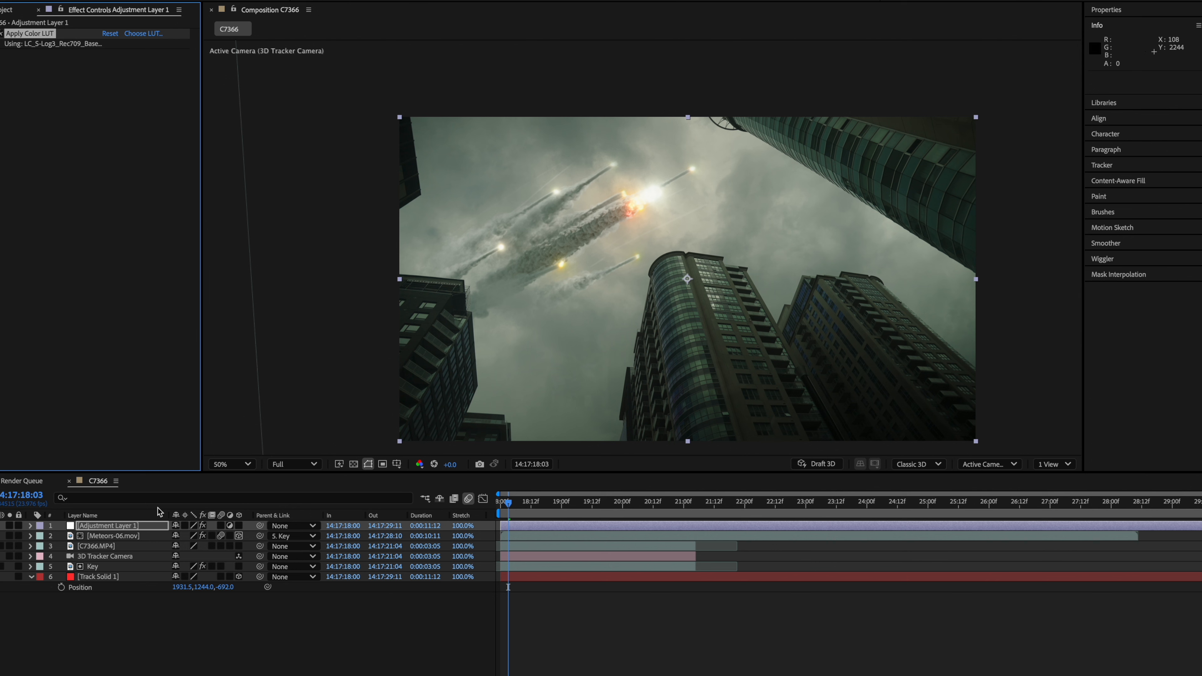
- Create a second adjustment layer with Apply Color LUT, loading Distant Teal.cube from the gamut - IMMERSION folder
key(ctrl+y)
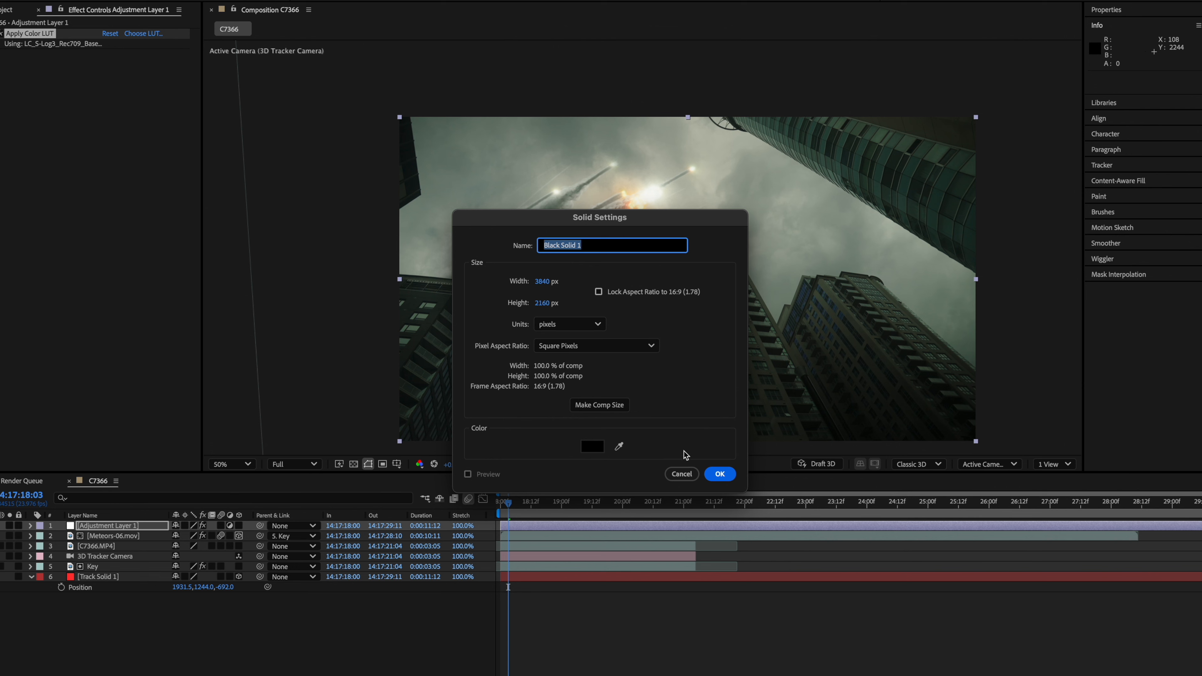
click(681, 474)
key(ctrl+alt+y)
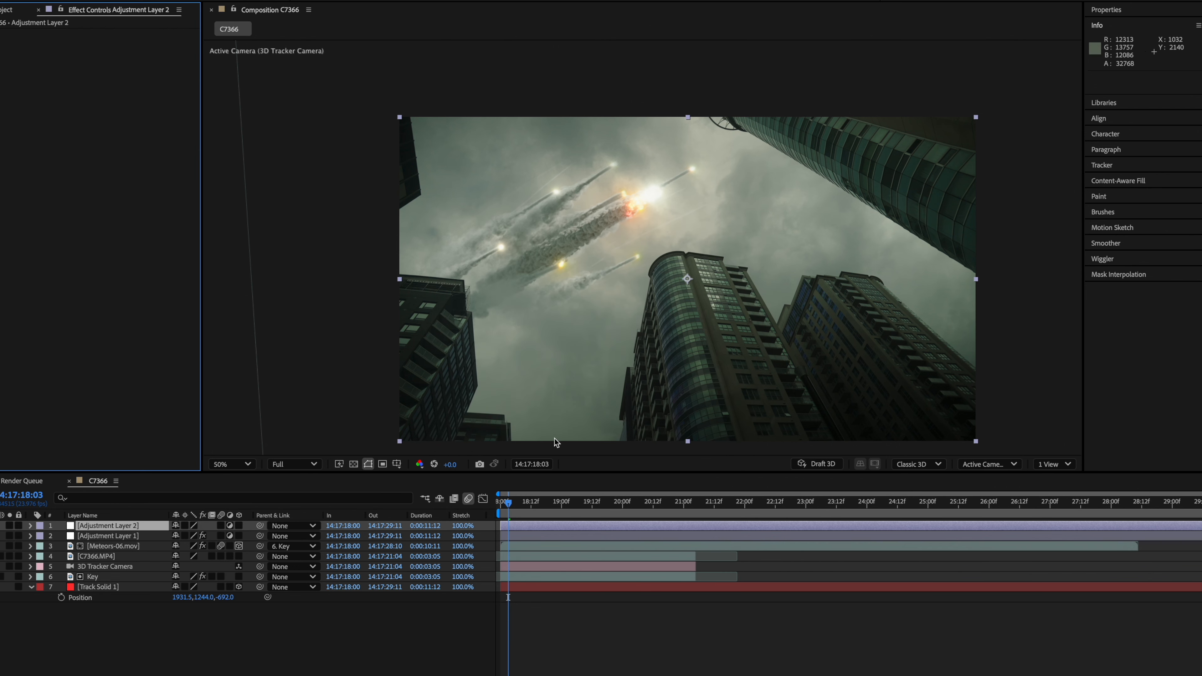
key(ctrl+space)
text(lut)
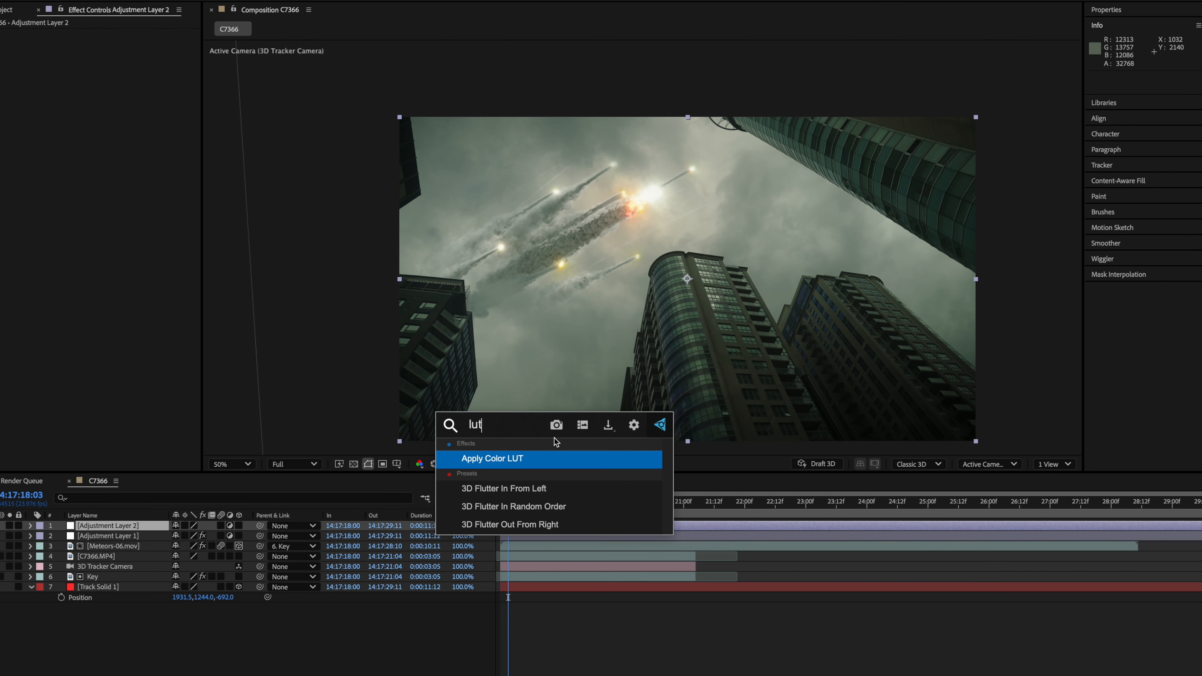
key(Return)
click(483, 196)
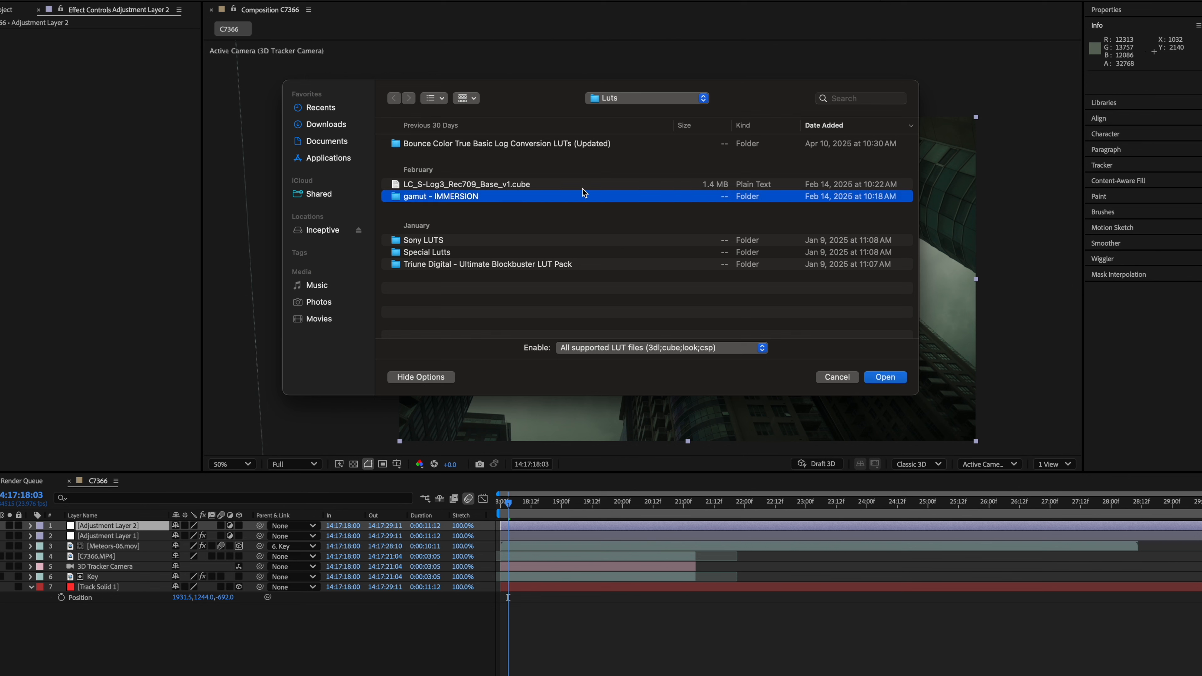
double_click(693, 196)
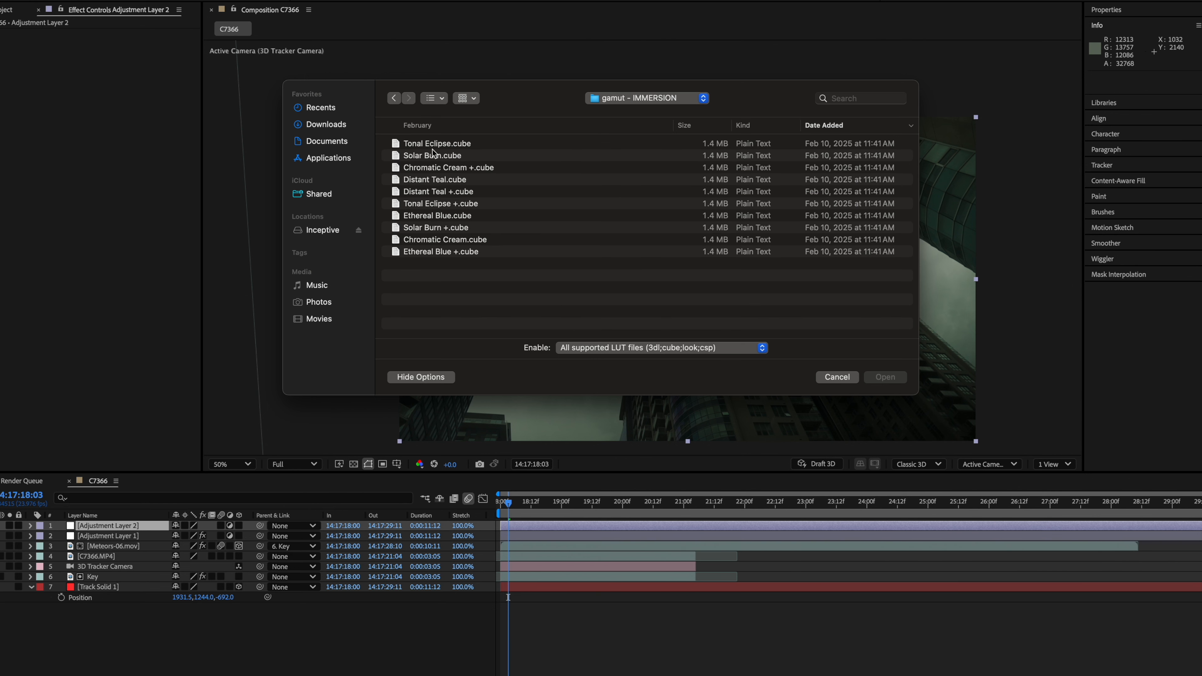
double_click(459, 181)
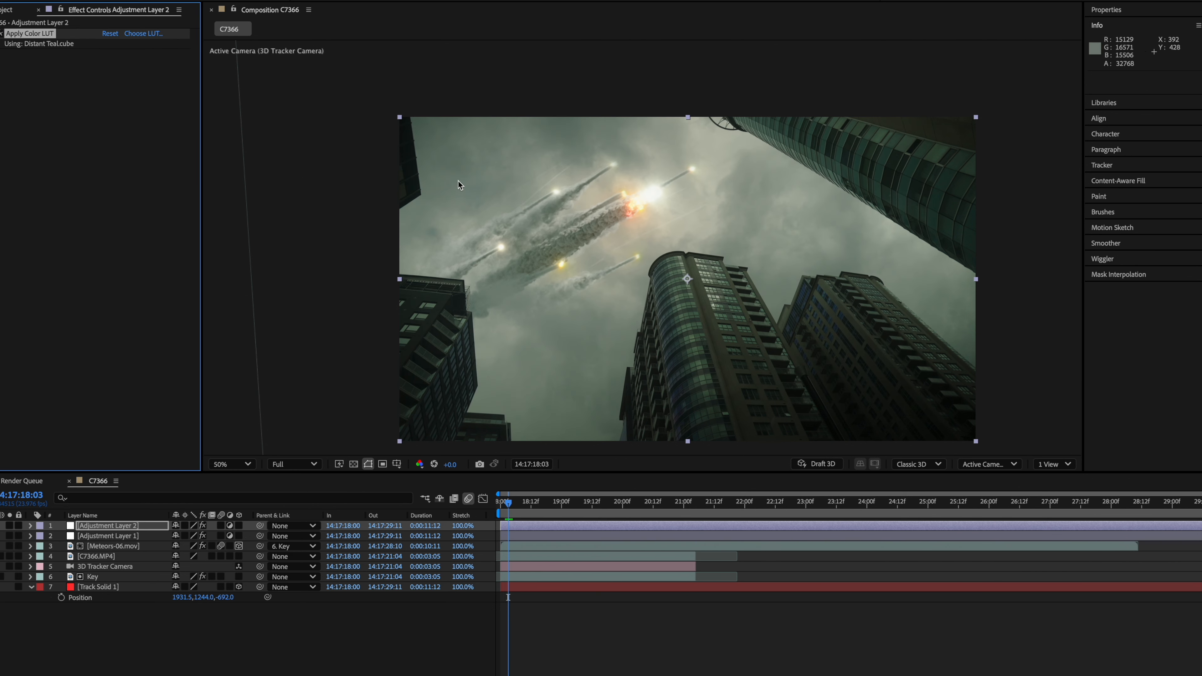
- Play back the graded composite from the start in a maximized viewer at Fit zoom
drag(509, 504, 498, 505)
click(581, 362)
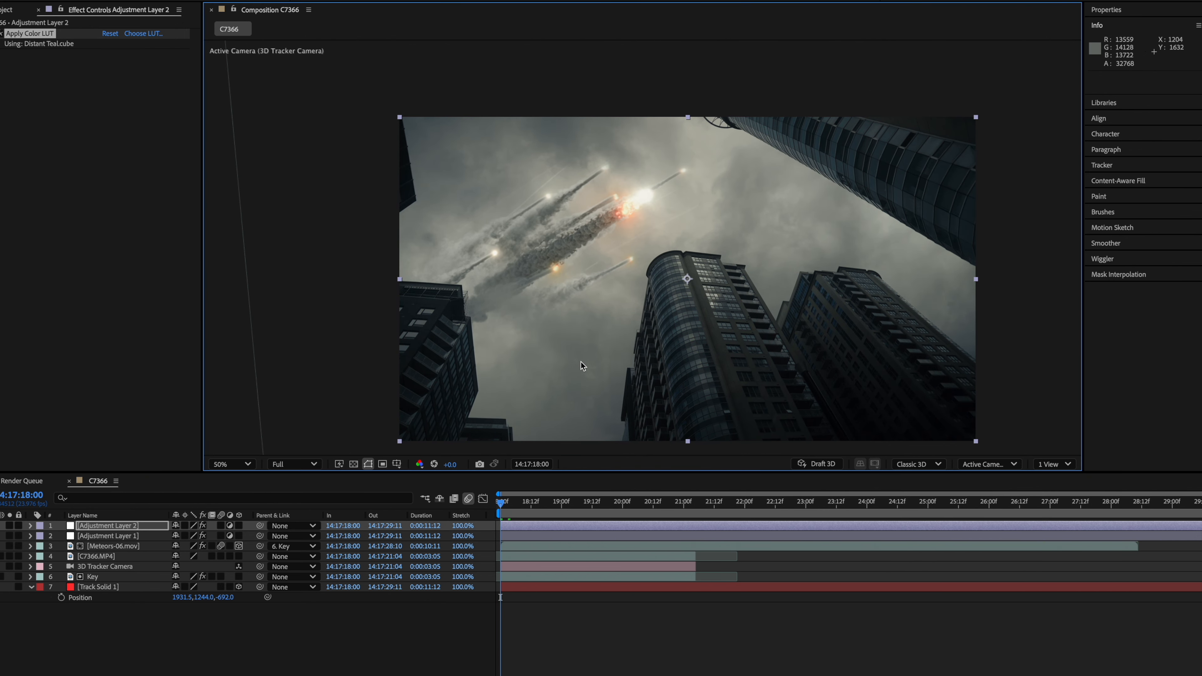
key(grave)
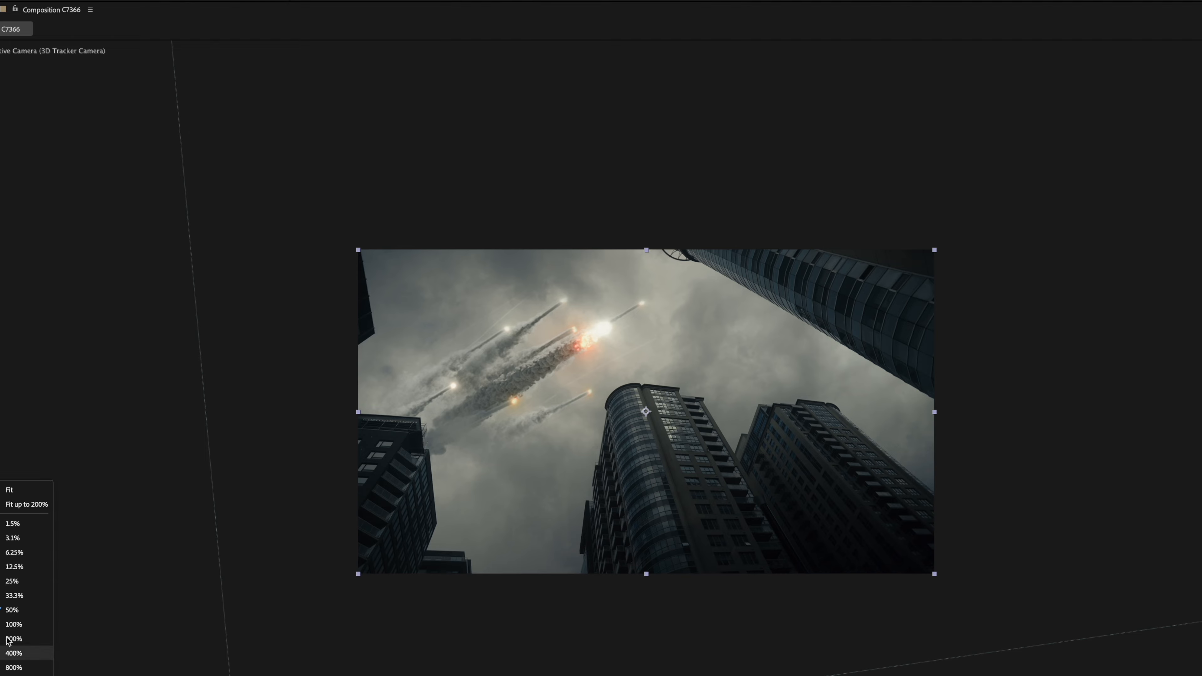
click(26, 495)
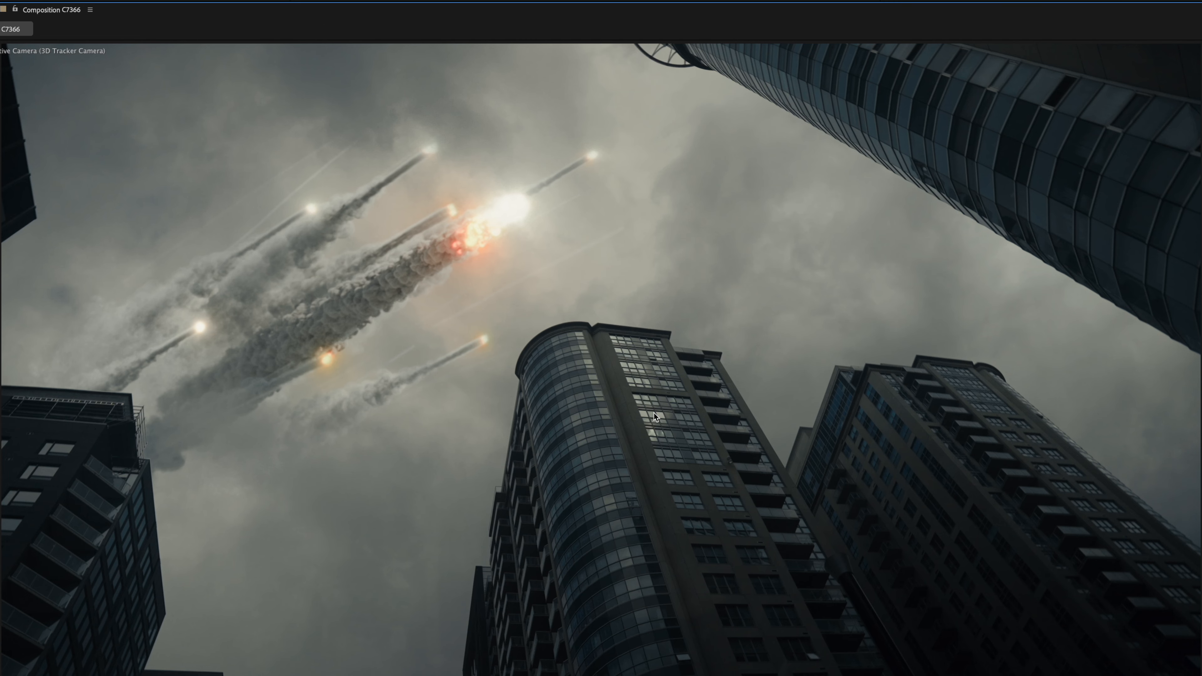
key(space)
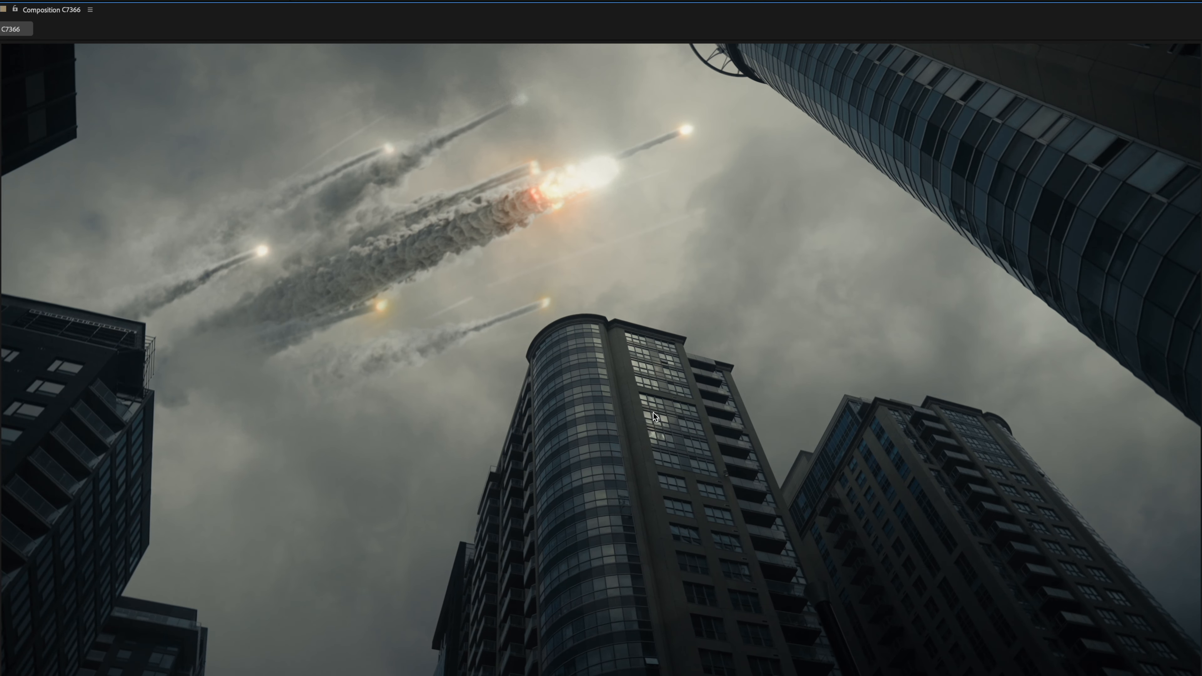
key(grave)
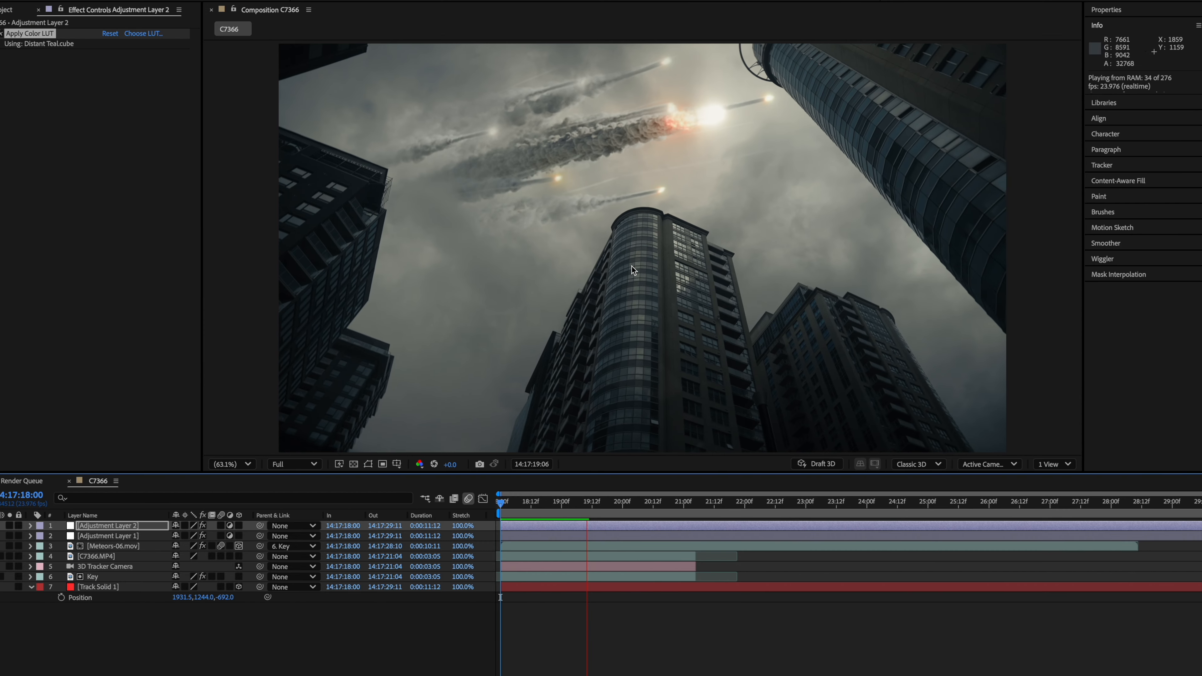